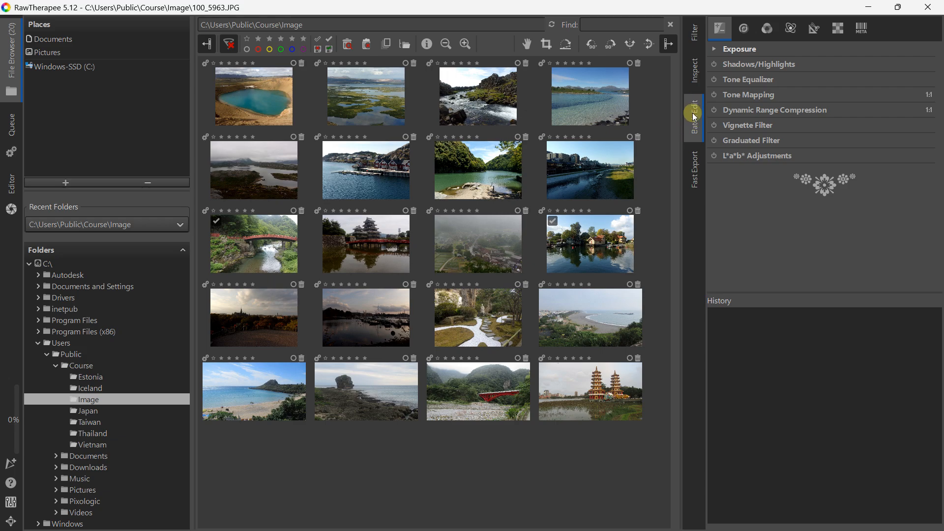
Step: Open the harbour houses photo 100_6754.JPG for editing and enable Shadows/Highlights with Highlights 37 and Shadows 46
double_click(580, 241)
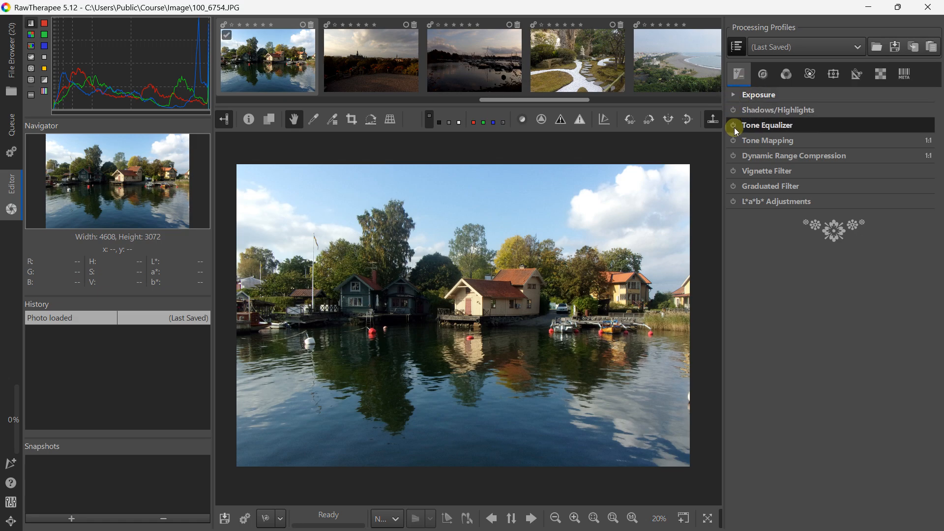
left_click(733, 110)
left_click(744, 110)
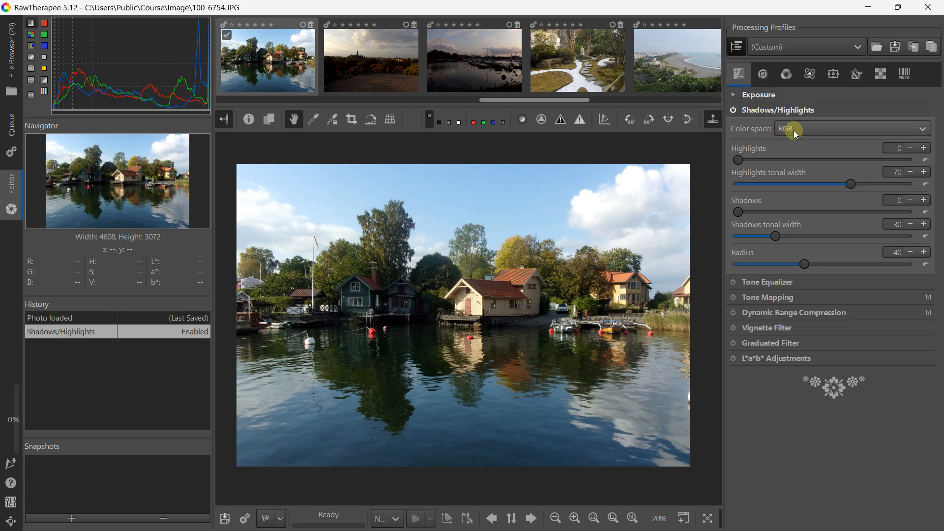
left_click(812, 159)
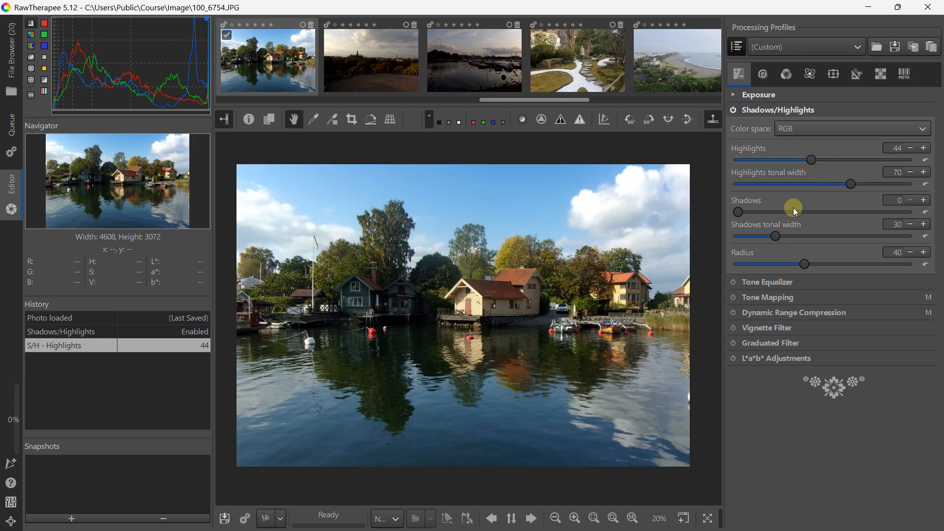
left_click_drag(796, 211, 824, 212)
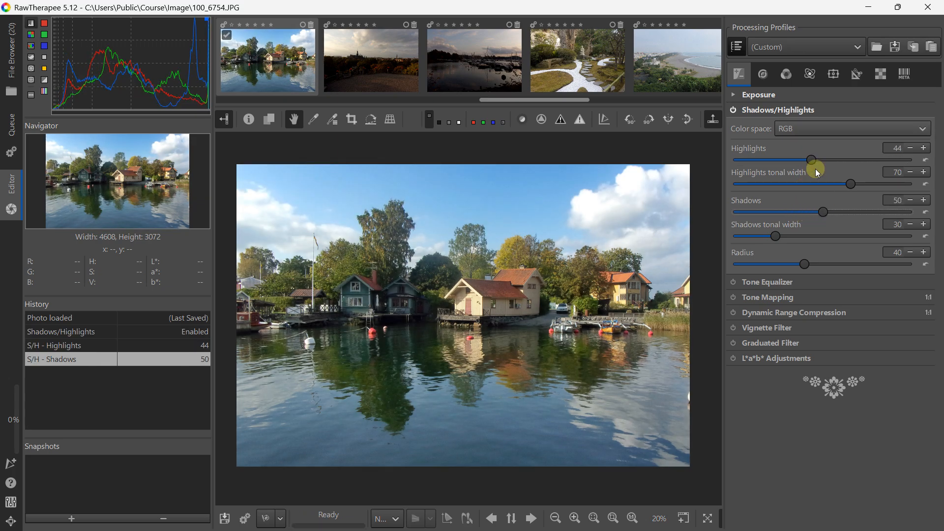
left_click(800, 160)
left_click(817, 212)
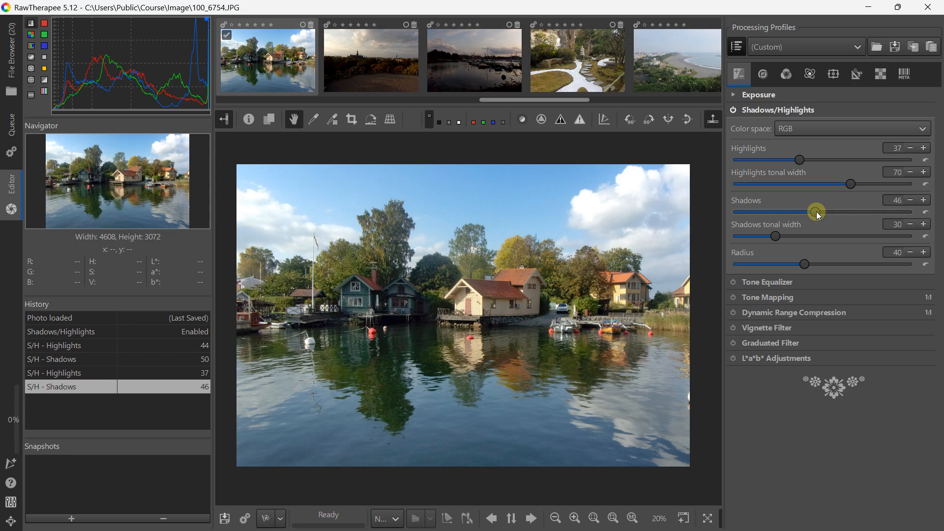
left_click(758, 112)
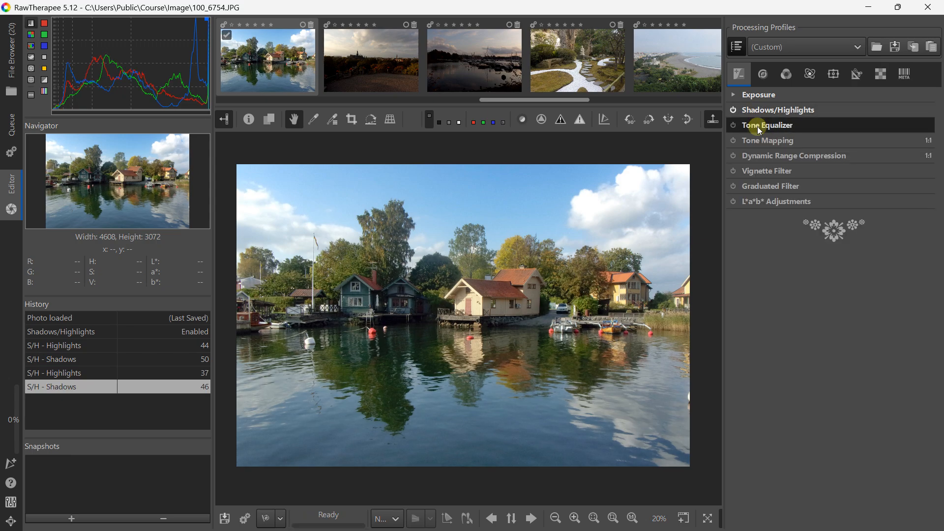
Step: Adjust the harbour photo's Exposure settings to Lightness 10, Contrast 14 and Saturation 45
left_click(755, 95)
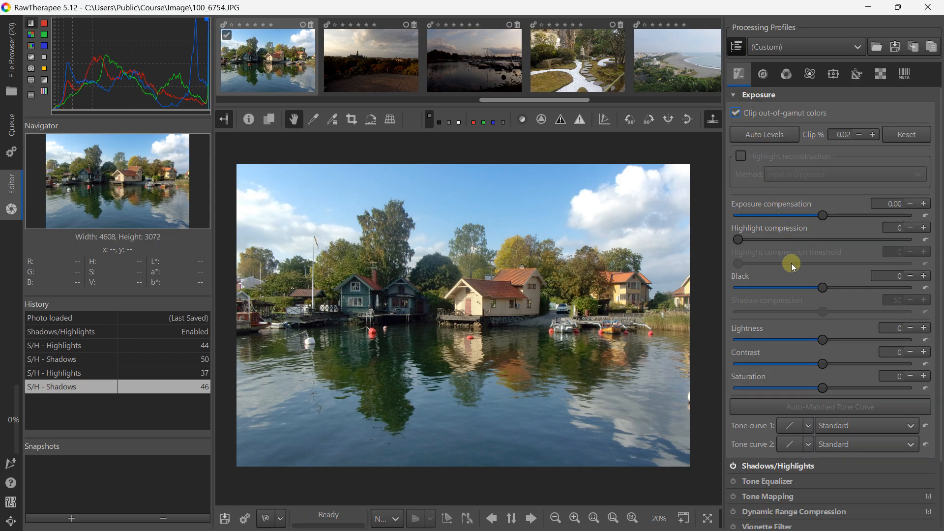
left_click(835, 364)
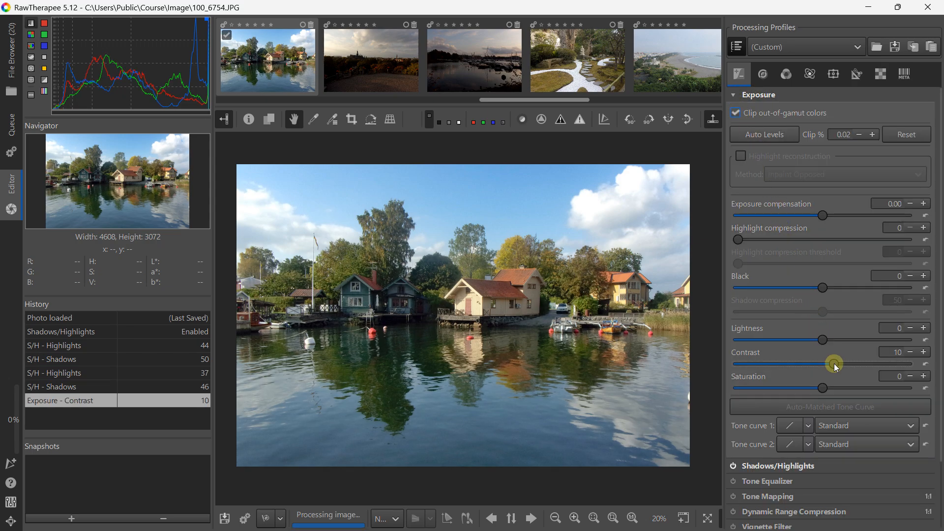
left_click(831, 340)
left_click(839, 364)
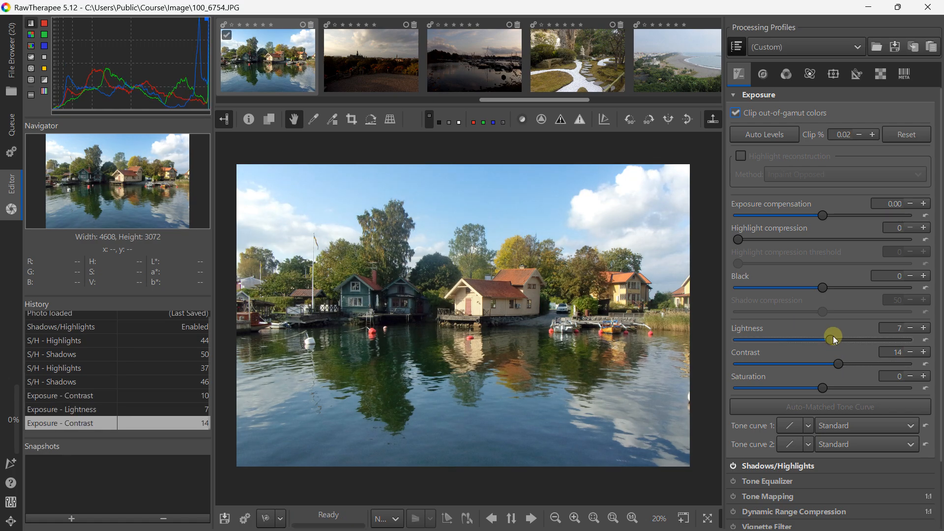
left_click(835, 340)
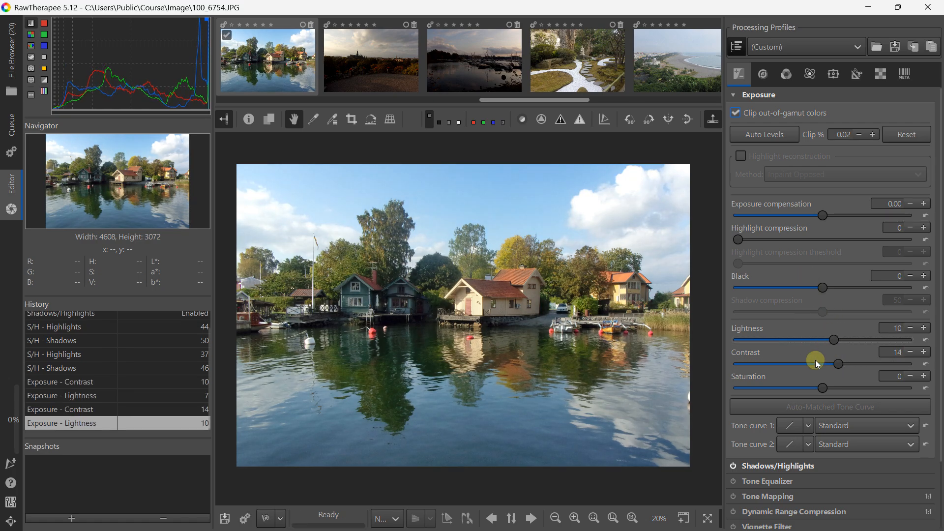
left_click_drag(837, 388, 873, 396)
left_click(734, 95)
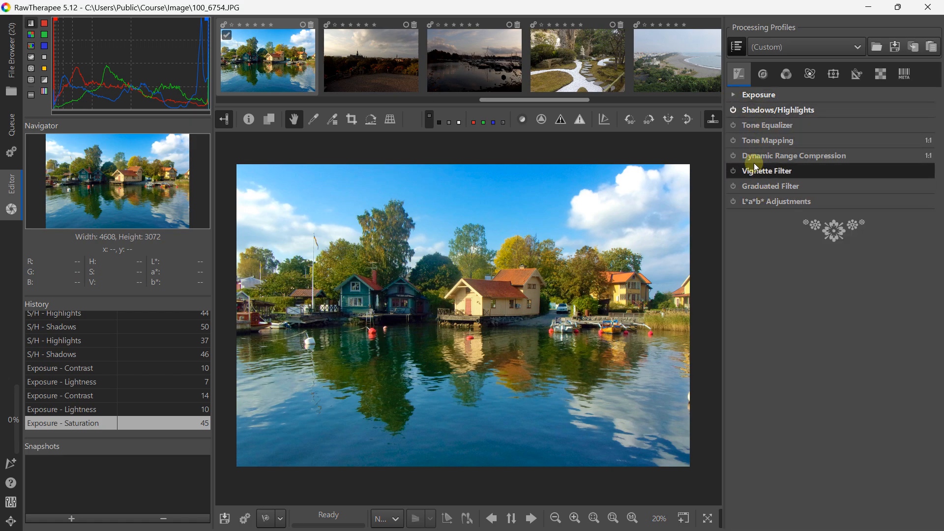
Step: Enable Tone Mapping on the harbour photo with its default settings
left_click(753, 140)
left_click(733, 141)
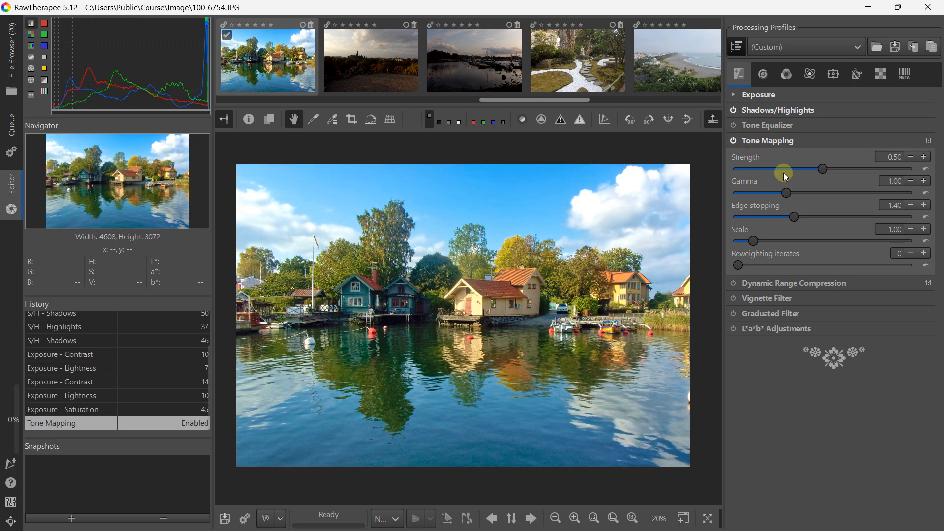
left_click(765, 143)
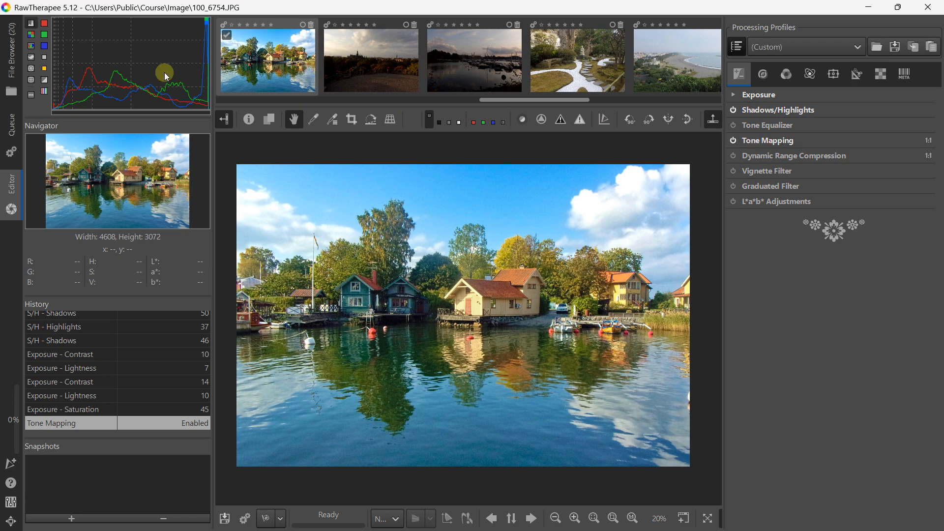
Step: Return to the file browser and check the harbour photo's Shadows/Highlights values in batch edit
left_click(10, 62)
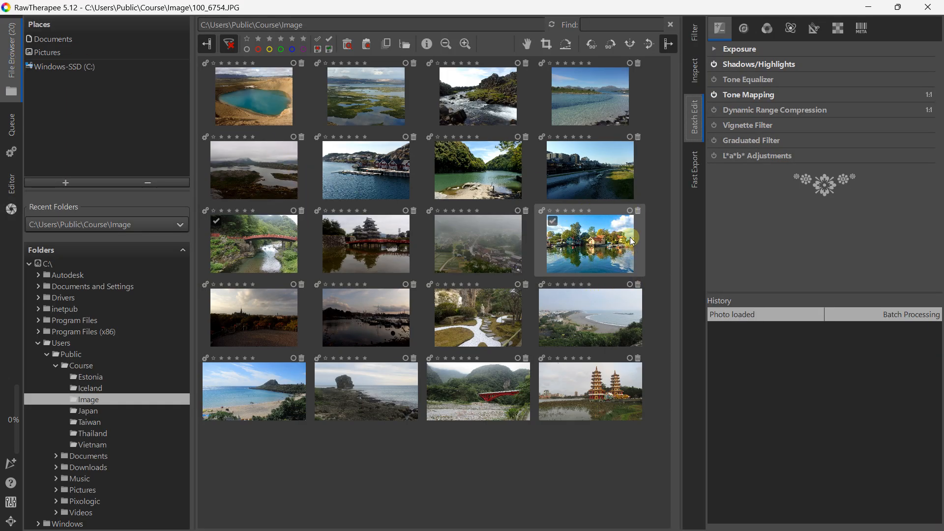
mouse_move(609, 248)
left_click(731, 65)
left_click(743, 66)
left_click(758, 68)
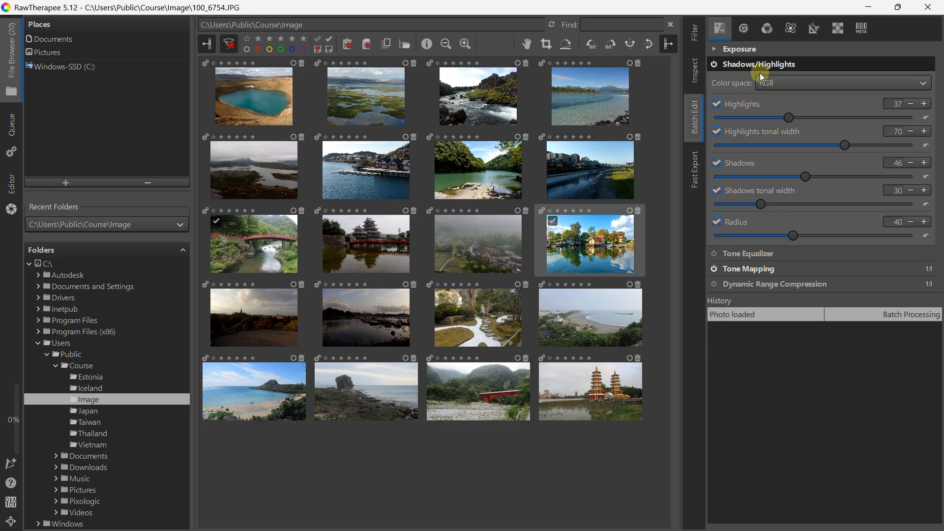
left_click(760, 65)
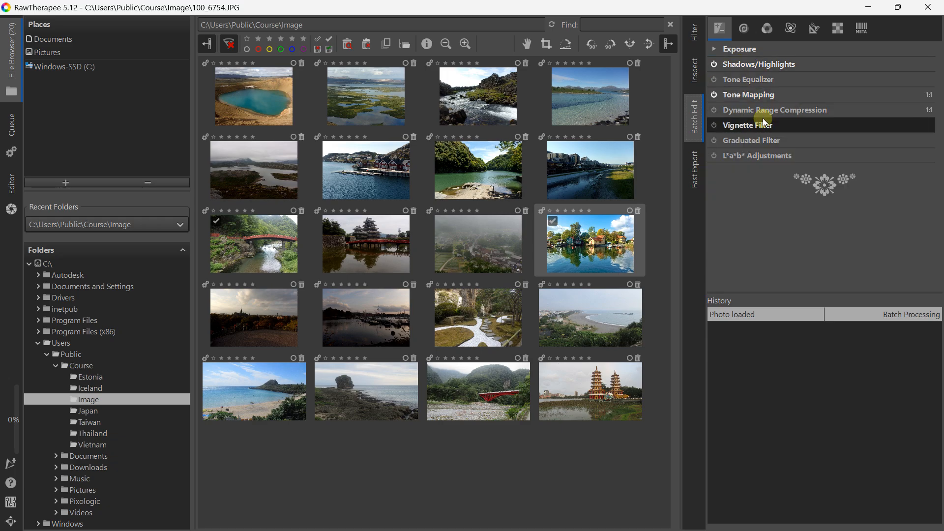
Step: Set the harbour photo's Tone Mapping strength to 0.75 in batch edit
left_click(758, 95)
left_click_drag(819, 129, 829, 129)
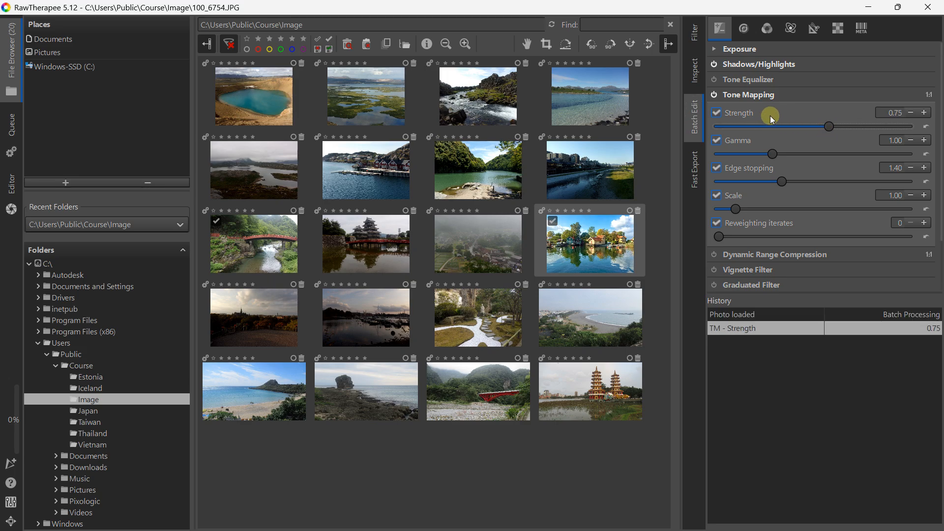
left_click(746, 95)
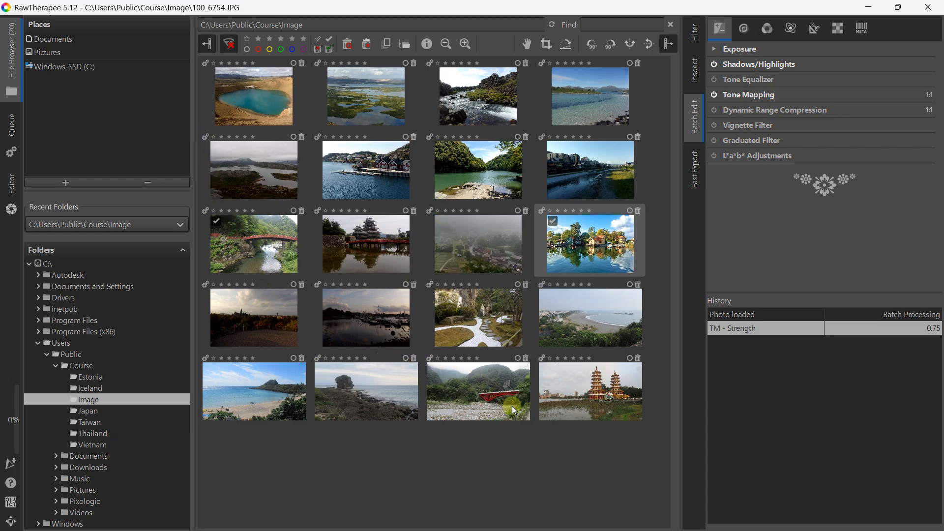
Step: Select four photos together: the pagodas, the red bridge over the rocky riverbed, the red bridge by the waterfall, and the waterfront village
left_click(589, 401)
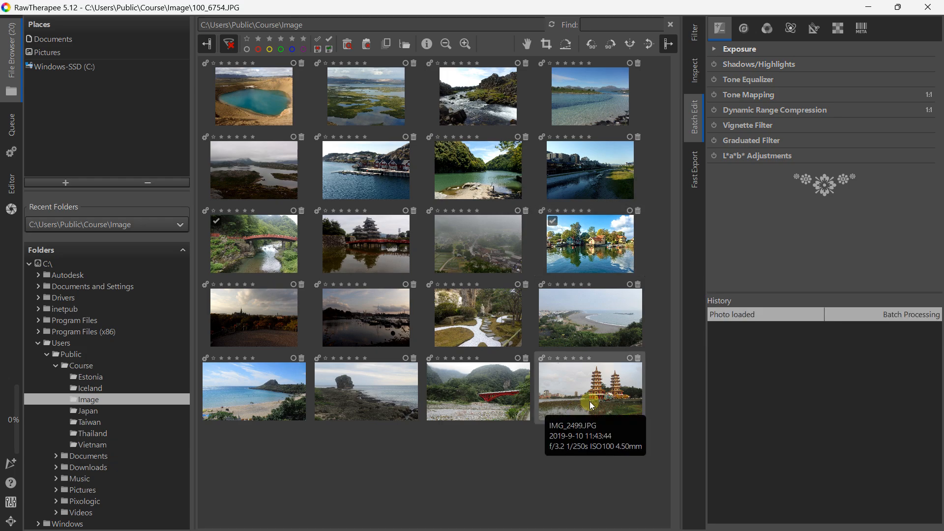
left_click(474, 385, "ctrl")
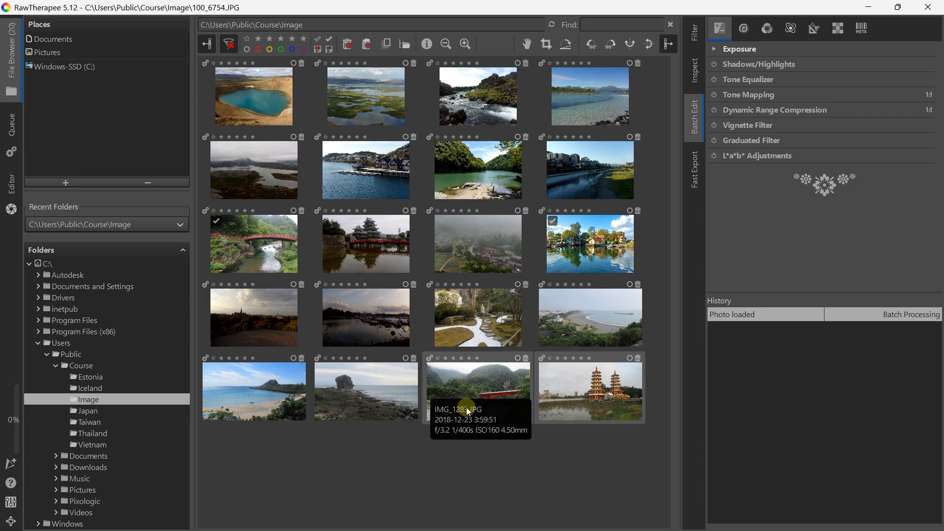
left_click(261, 249, "ctrl")
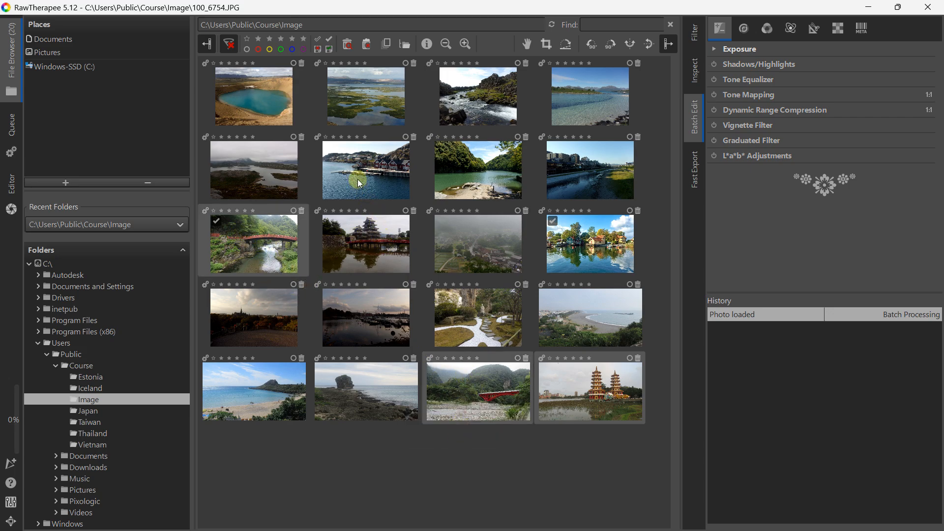
left_click(375, 182, "ctrl")
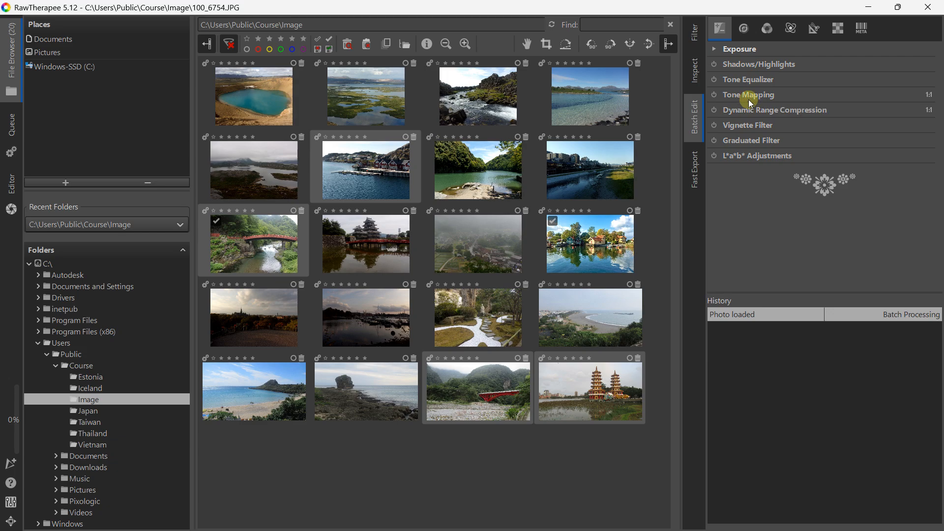
Step: Enable Shadows/Highlights for the four selected photos, with Highlights 32 and Shadows 40
left_click(714, 66)
left_click(736, 65)
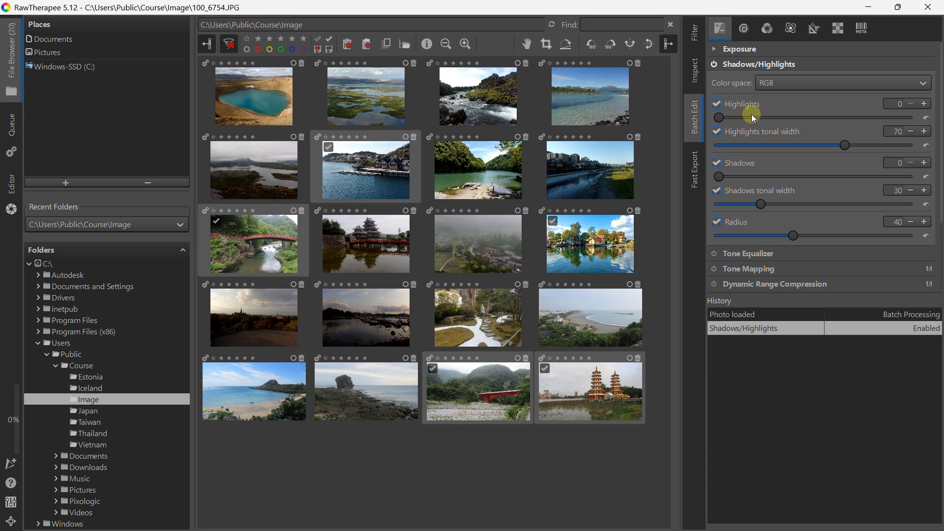
left_click(780, 117)
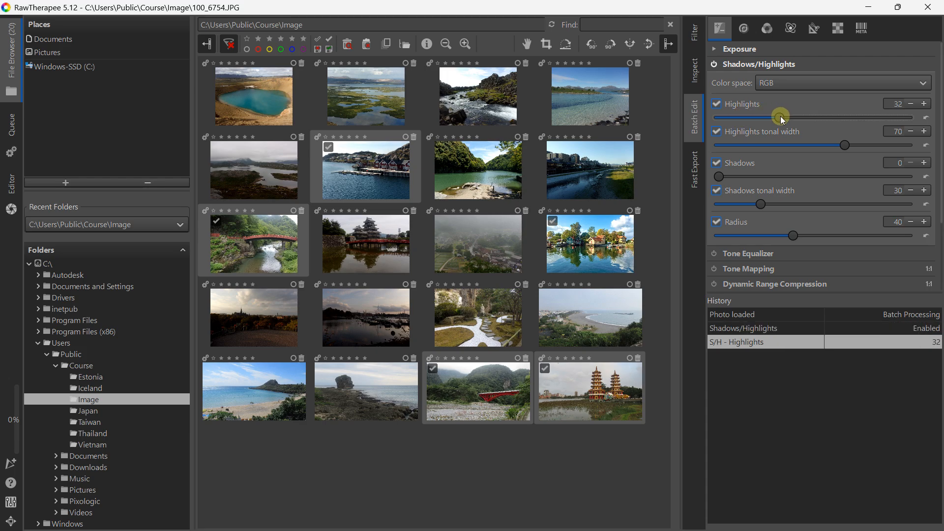
left_click(791, 176)
left_click(797, 176)
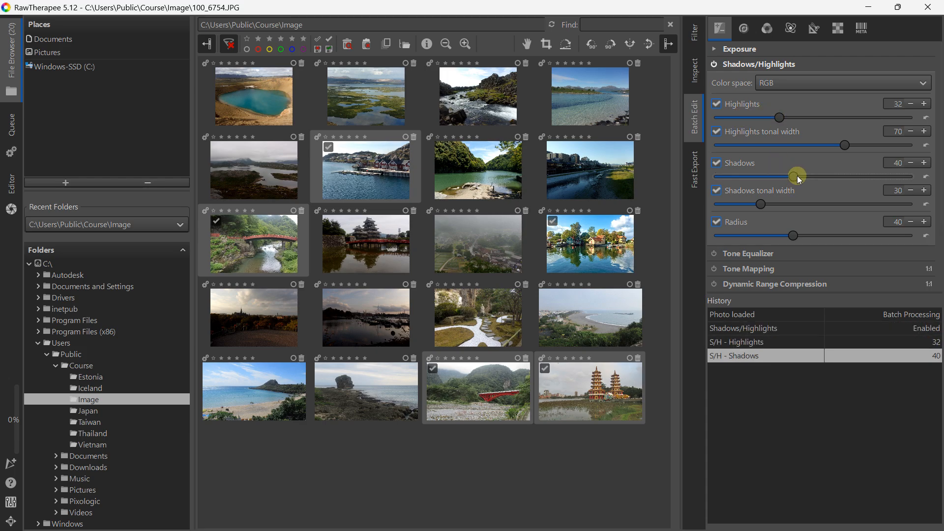
left_click(731, 66)
Step: Adjust the Exposure settings of the selected photos to Exposure compensation 0.67, Contrast 14 and Saturation 40
left_click(715, 50)
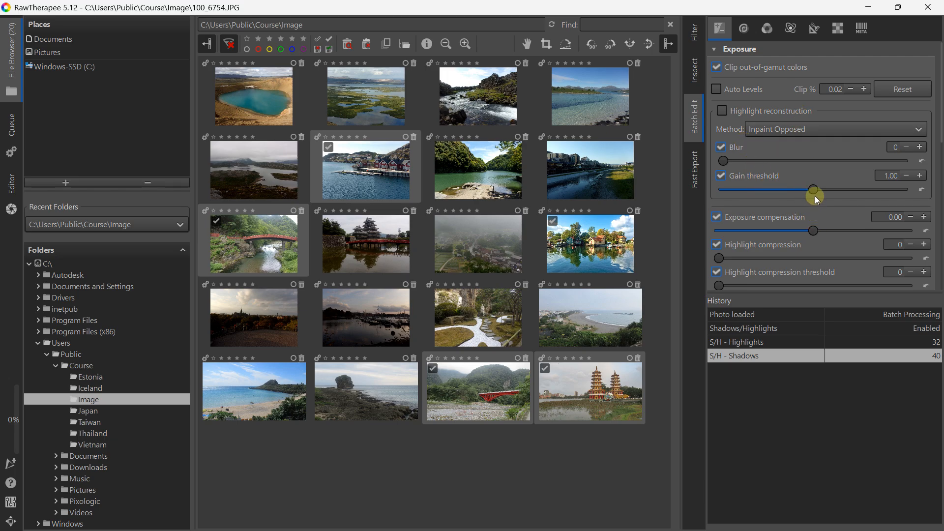
left_click_drag(815, 225, 822, 230)
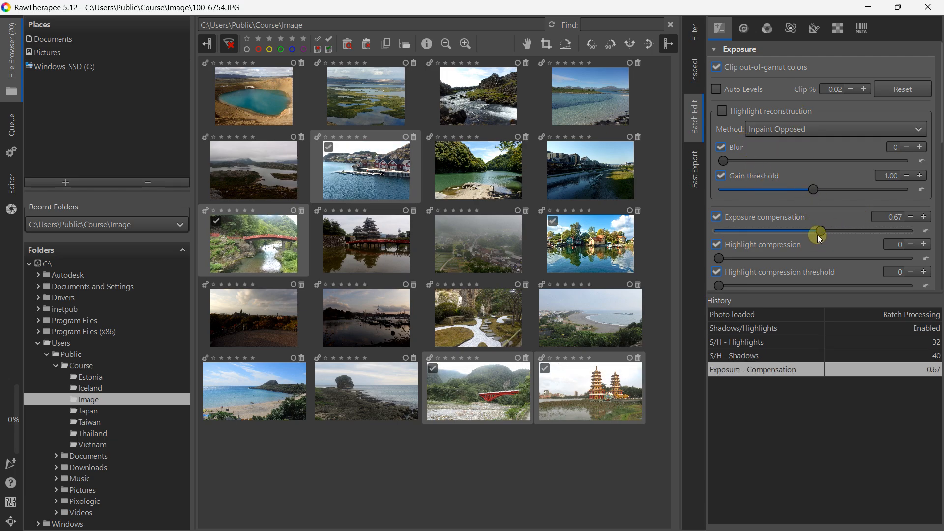
scroll(817, 235, "down", 8)
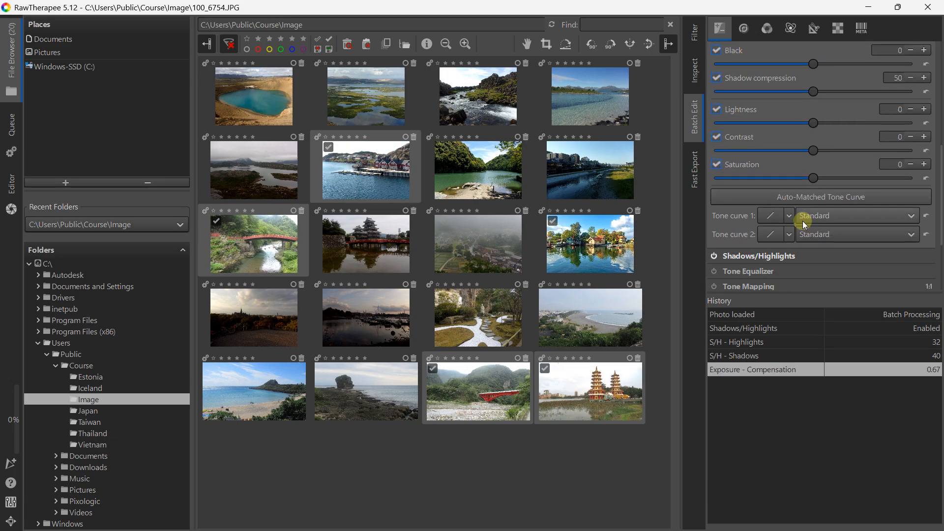
scroll(802, 221, "down", 1)
scroll(801, 178, "up", 2)
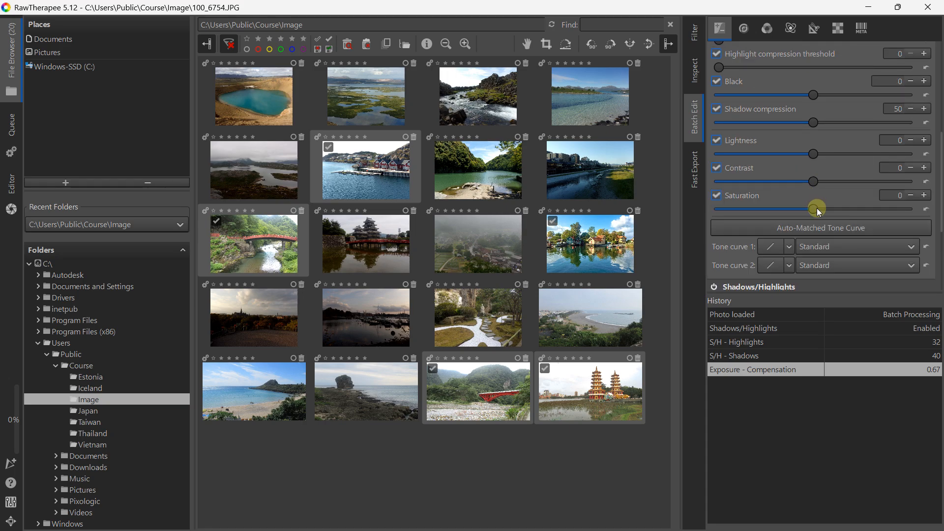
left_click_drag(817, 208, 860, 208)
left_click(832, 181)
scroll(800, 123, "up", 5)
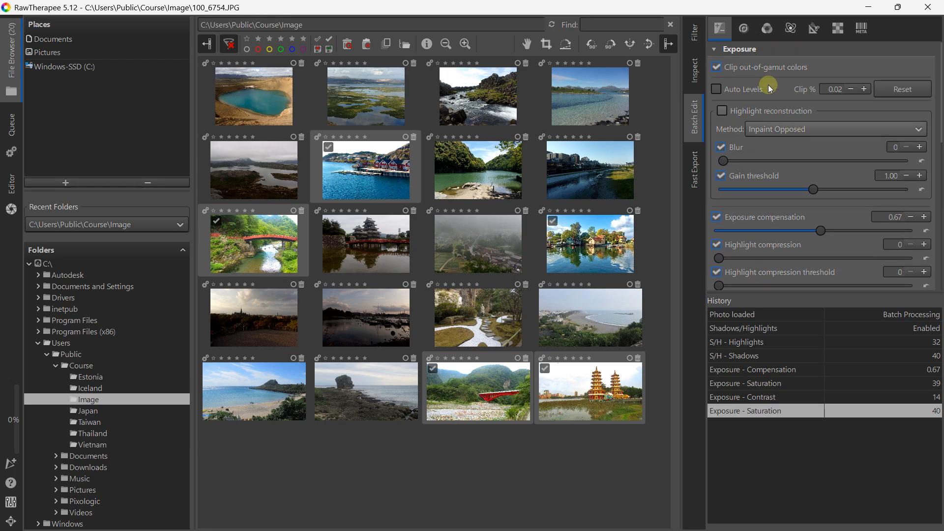
left_click(734, 51)
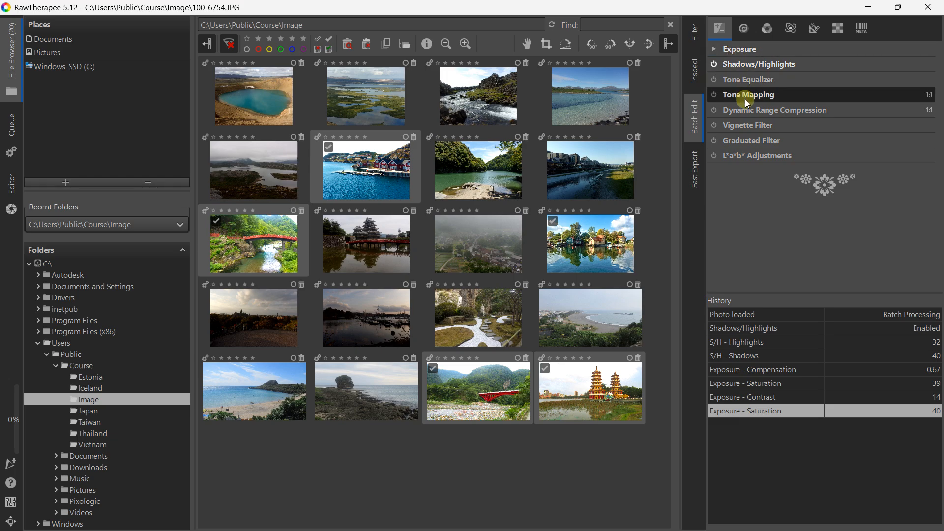
Step: Enable L*a*b* Adjustments for the selected photos, with Contrast 10 and Chromaticity 20
left_click(715, 155)
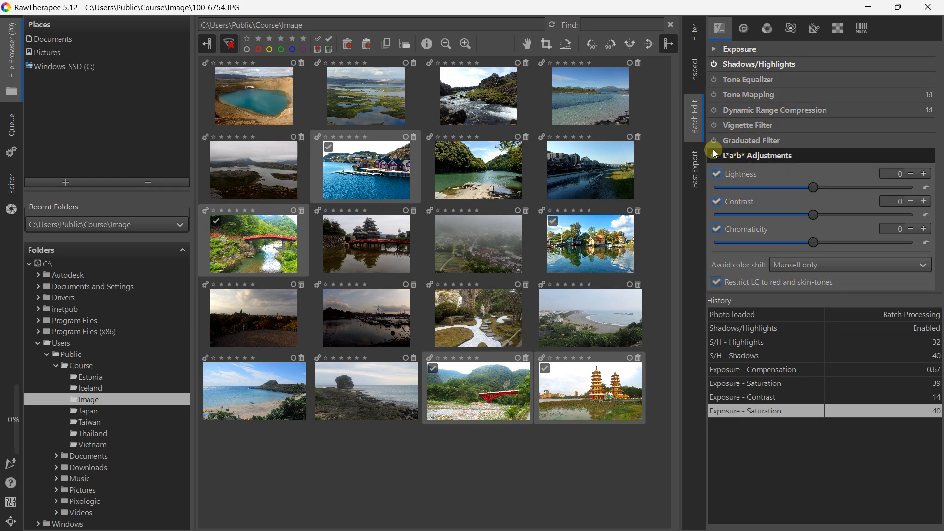
left_click(715, 154)
left_click(828, 214)
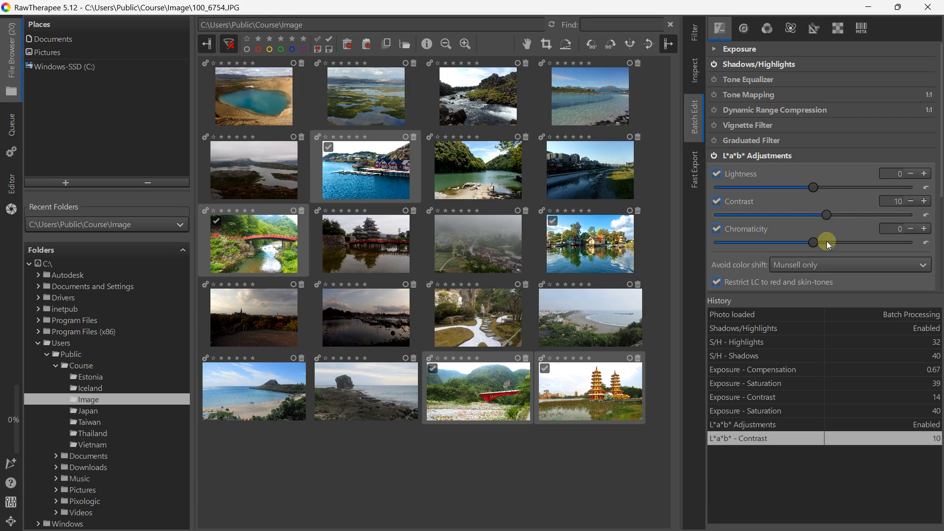
left_click_drag(825, 241, 849, 246)
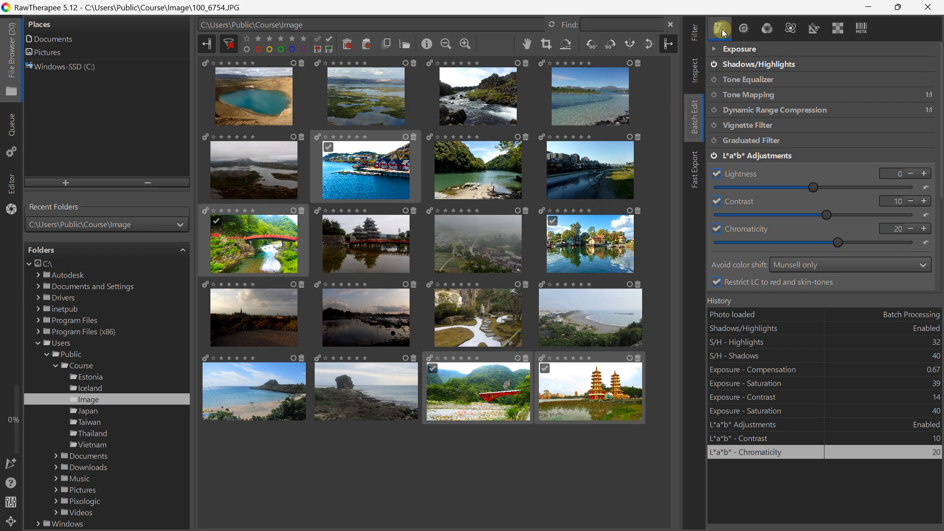
left_click(738, 30)
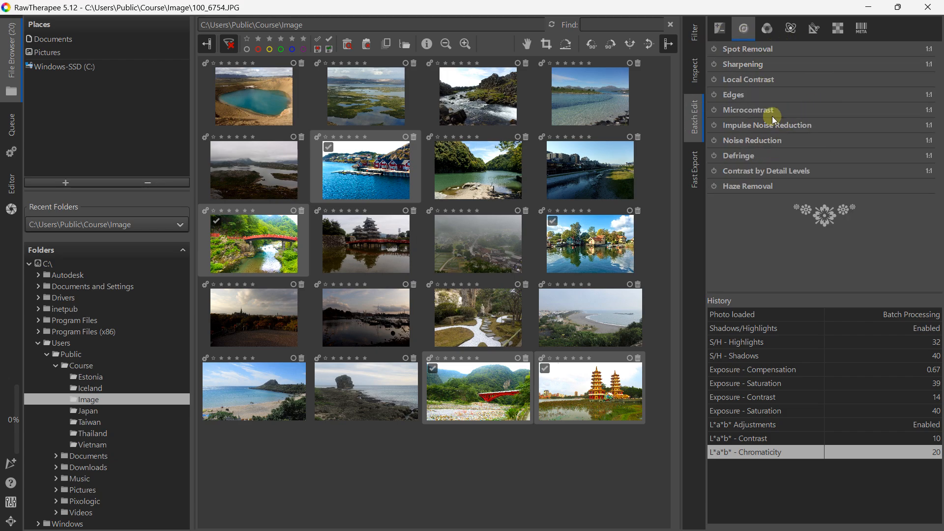
left_click(718, 31)
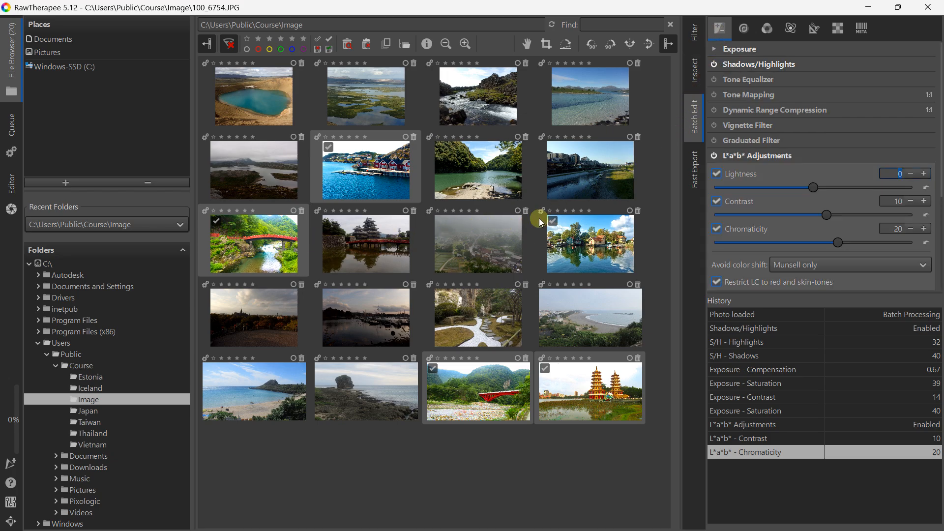
Step: Open the red bridge over the rocky riverbed in the editor and review its Shadows/Highlights and L*a*b* Adjustments settings
double_click(498, 373)
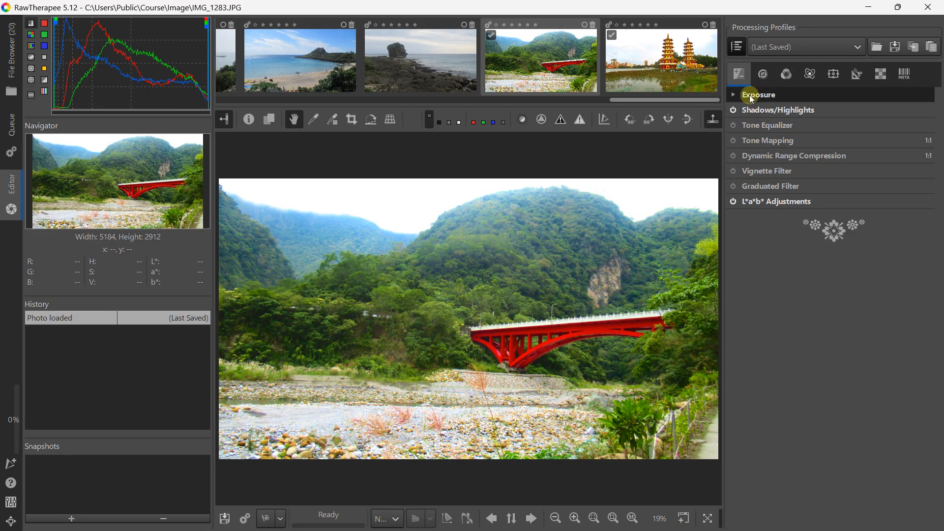
left_click(761, 110)
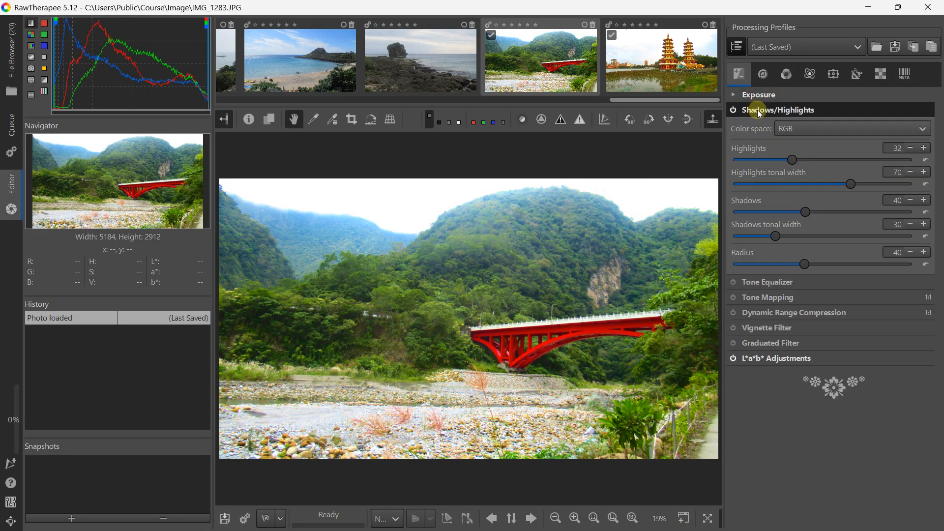
left_click(760, 111)
left_click(759, 203)
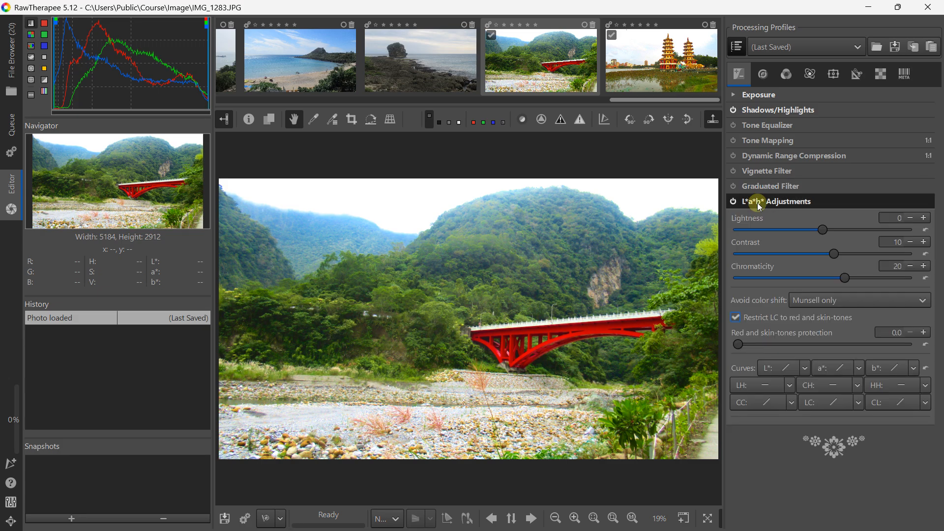
left_click(760, 205)
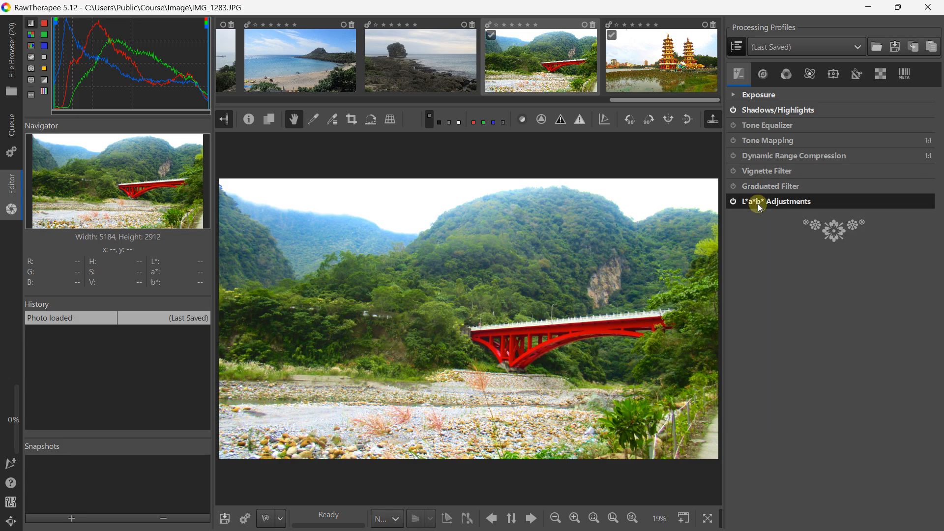
Step: Set the L*a*b* Contrast of the rocky riverbed bridge photo to 16
left_click(760, 206)
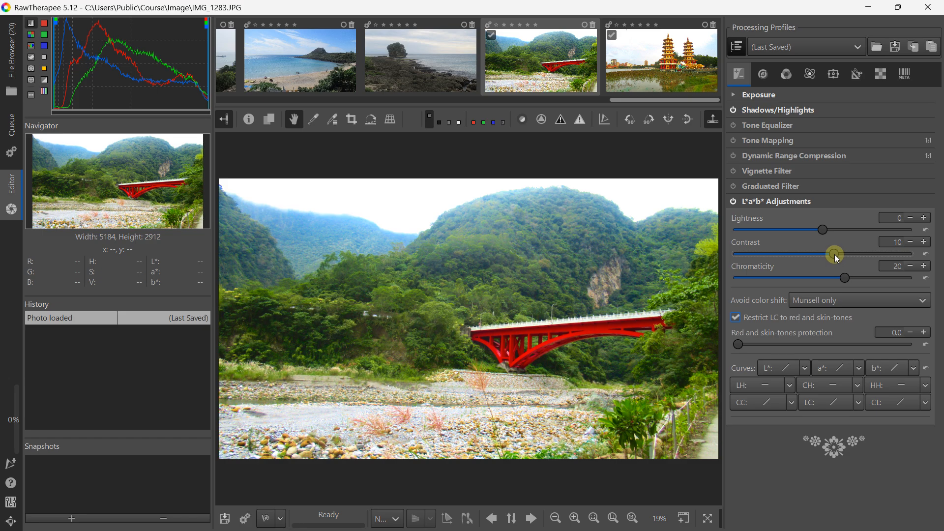
left_click_drag(836, 257, 843, 257)
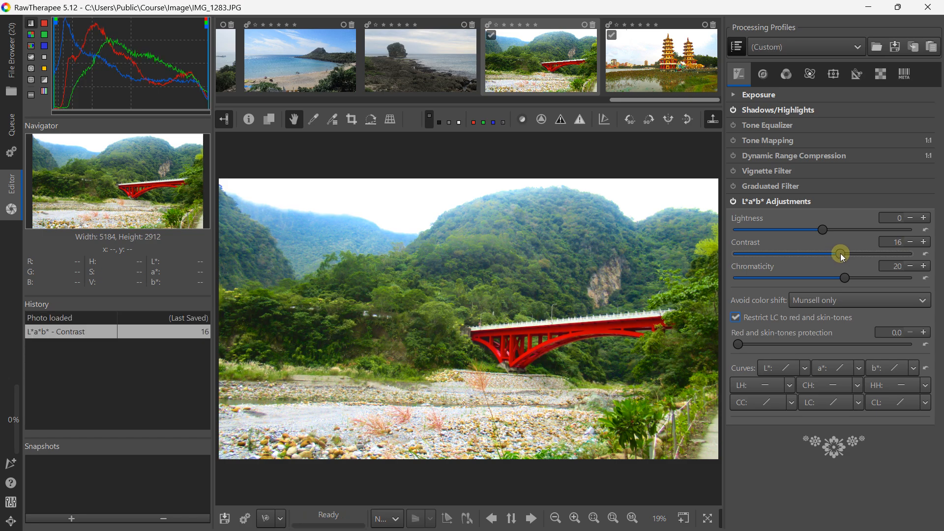
left_click(765, 201)
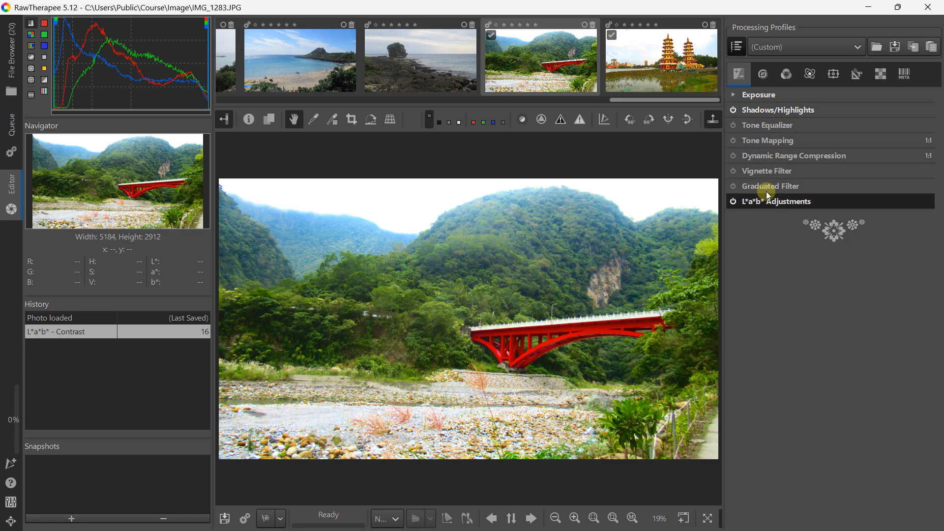
Step: Return to the file browser, select the red bridge by the waterfall and review its Shadows/Highlights and L*a*b* settings
left_click(10, 82)
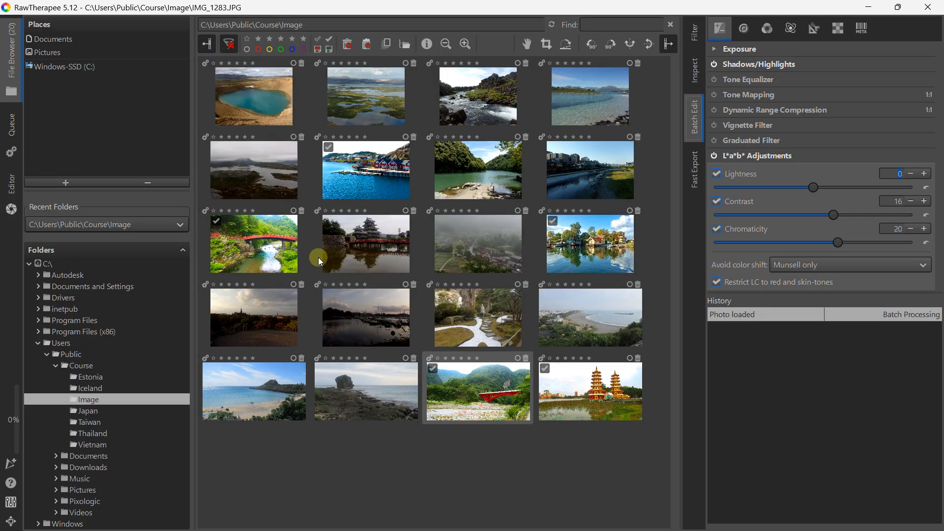
left_click(273, 237)
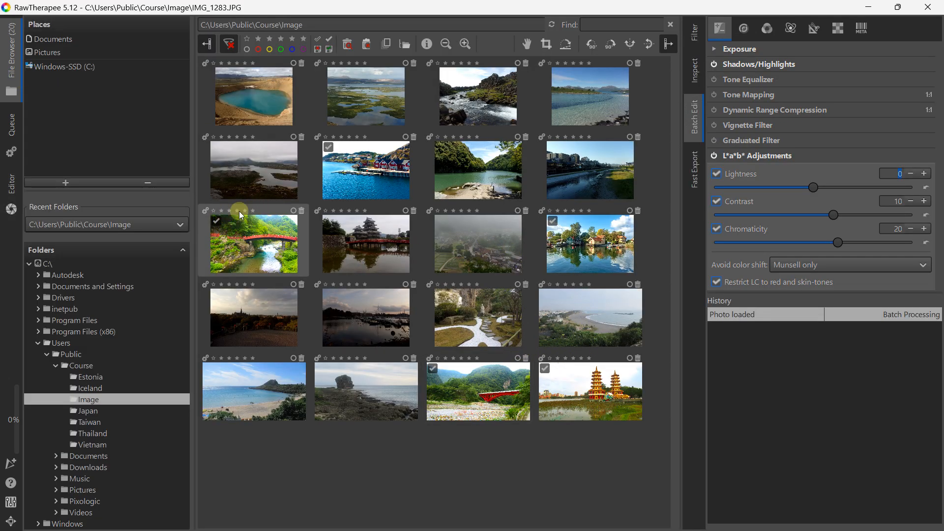
left_click(750, 64)
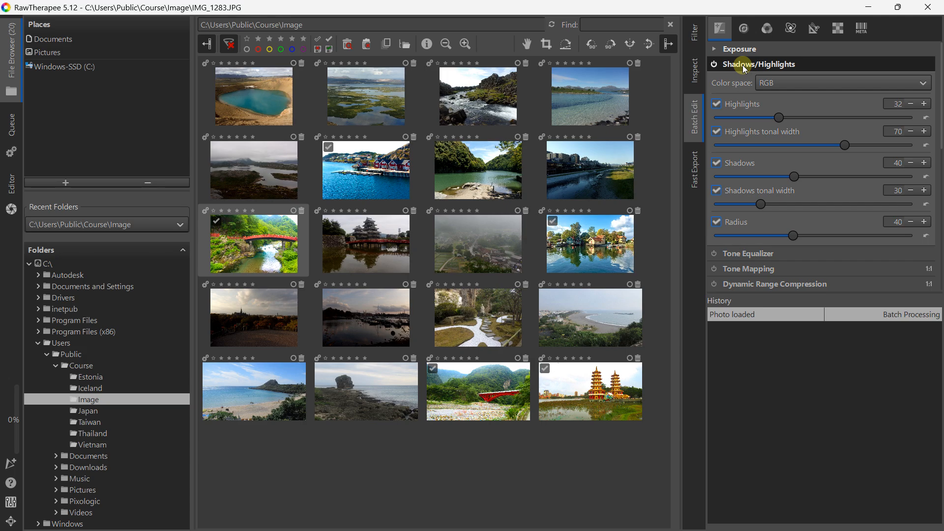
left_click(746, 65)
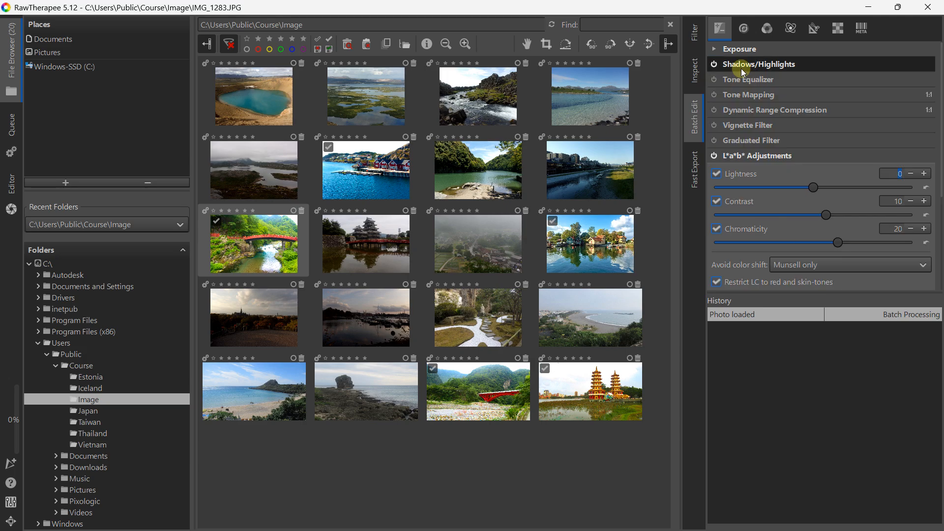
left_click(747, 156)
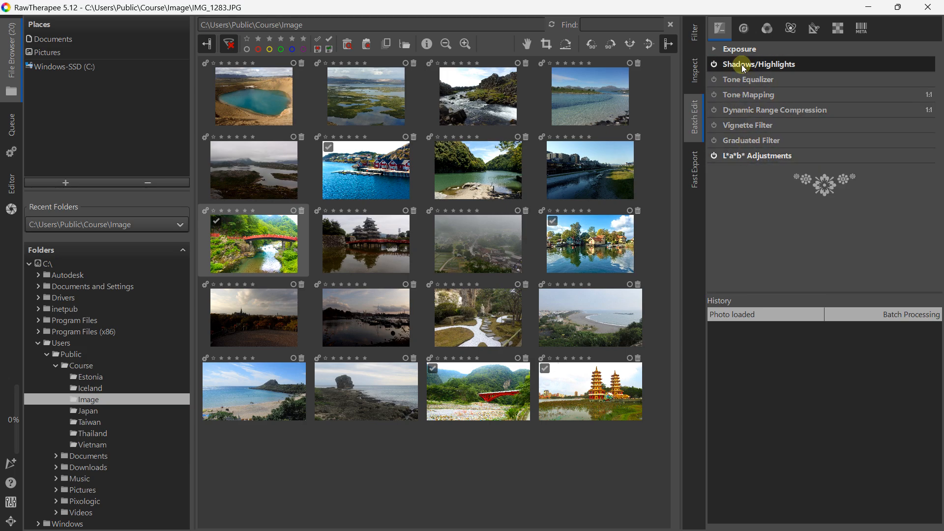
Step: Open the red bridge by the waterfall in the editor and set its L*a*b* Lightness to 10
double_click(244, 240)
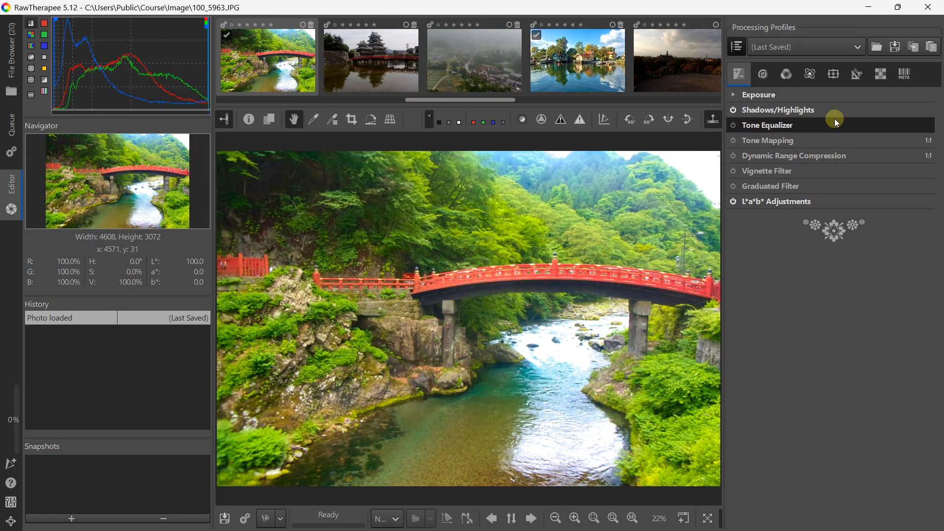
left_click(756, 201)
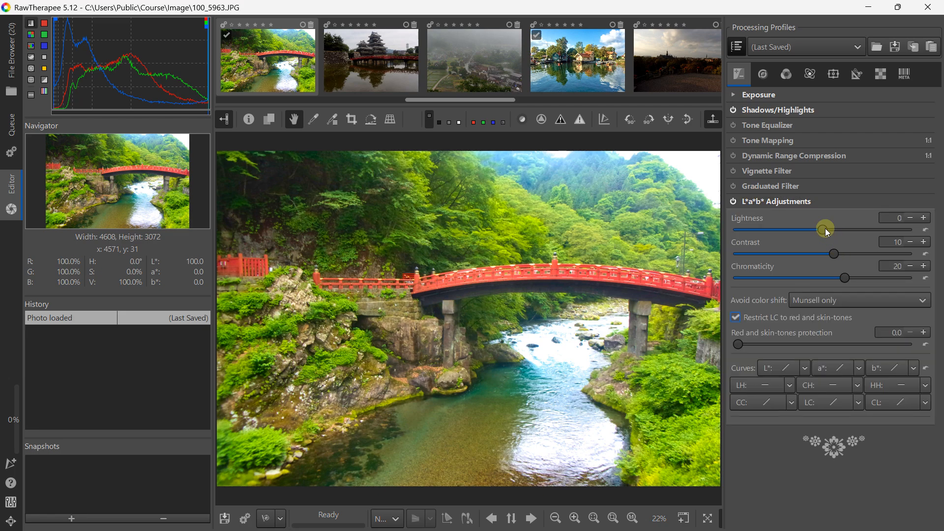
left_click_drag(826, 230, 834, 230)
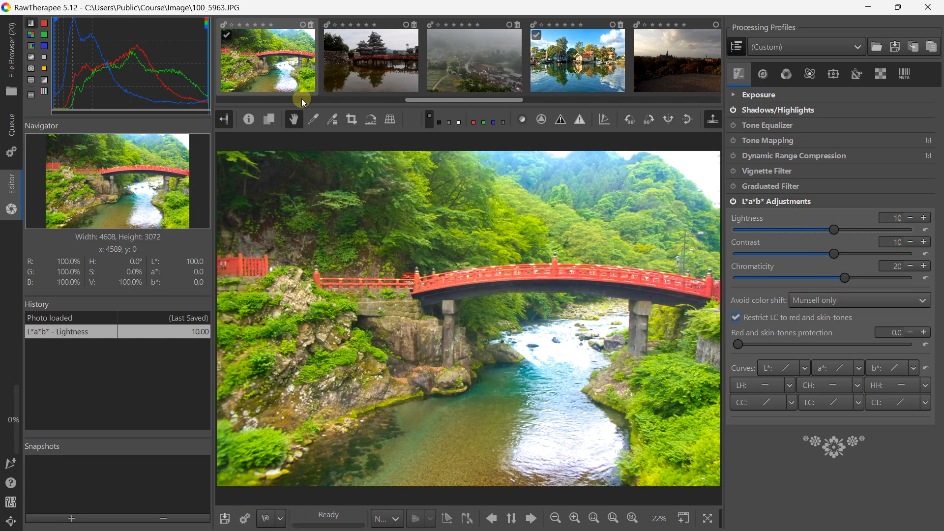
Step: Select all photos in the Image folder, clear their processing profiles and deselect them
left_click(9, 69)
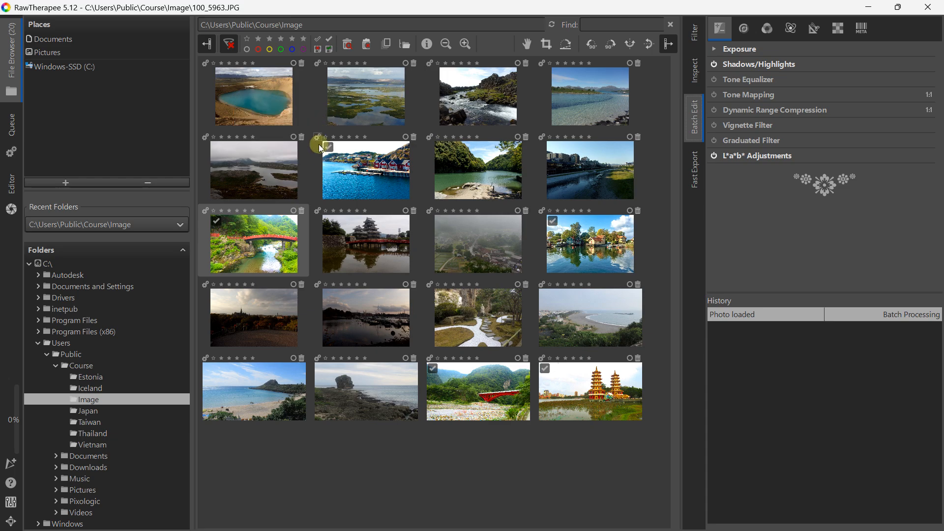
left_click(259, 116)
left_click(593, 406, "shift")
right_click(593, 407)
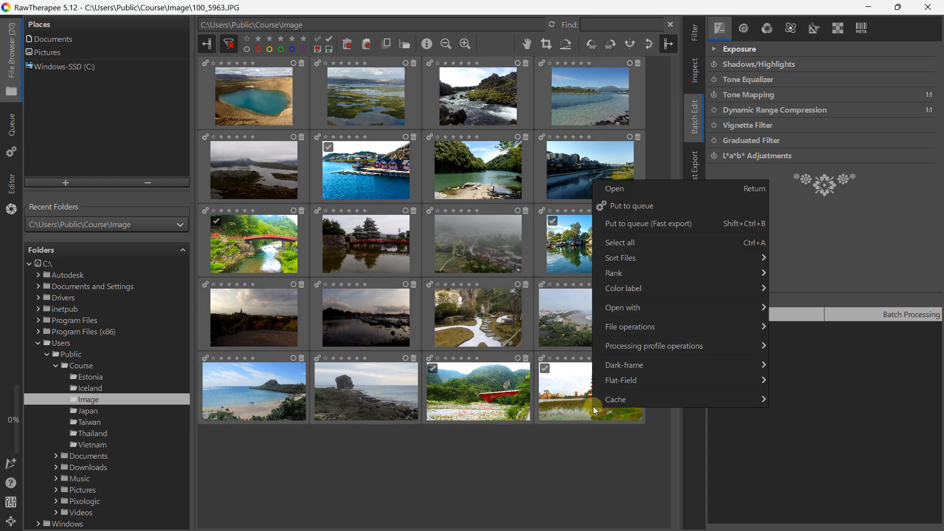
mouse_move(641, 326)
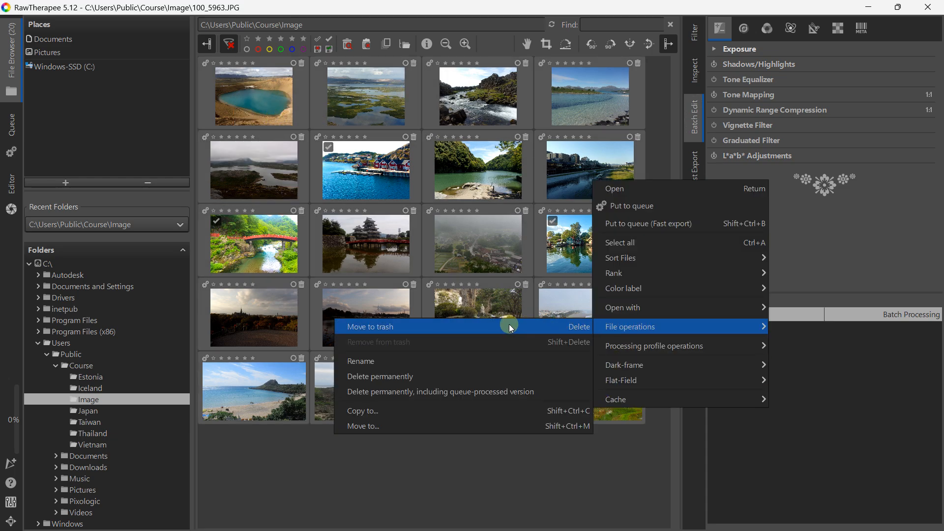
mouse_move(612, 339)
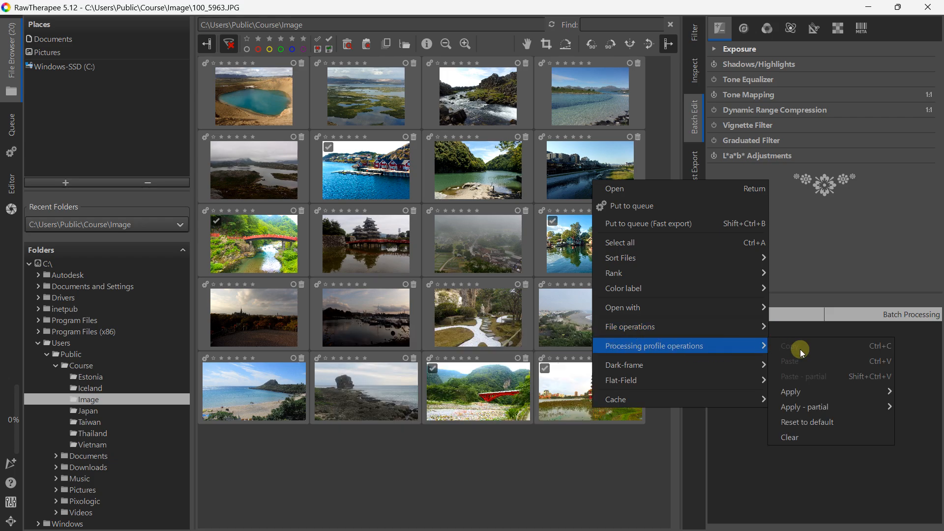
left_click(816, 436)
left_click(591, 461)
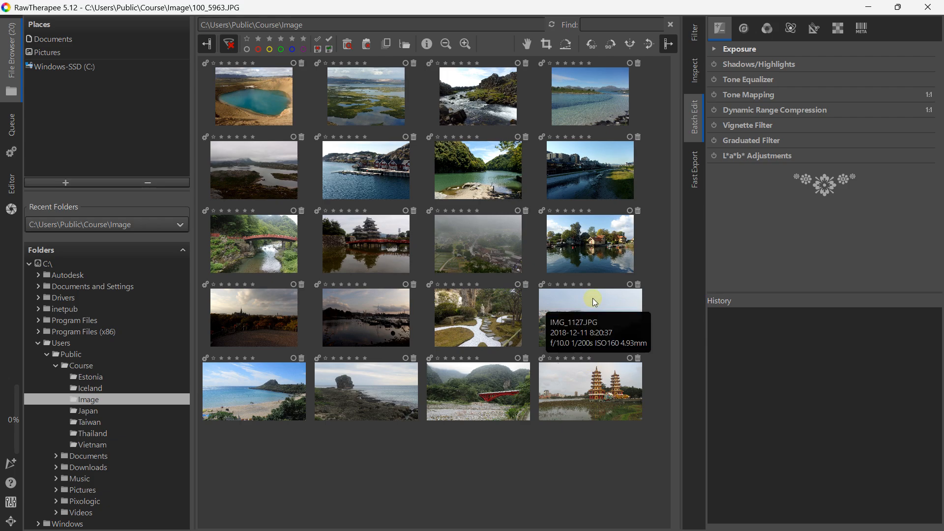
Step: View the photo of the river through the city in the editor, followed by the dark terrace overlooking the city
left_click(587, 171)
double_click(588, 171)
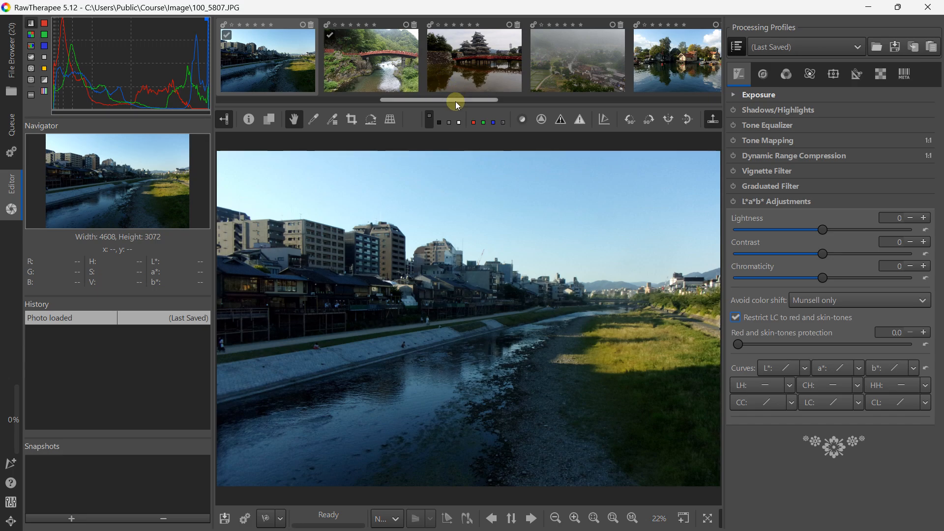
left_click_drag(453, 100, 552, 101)
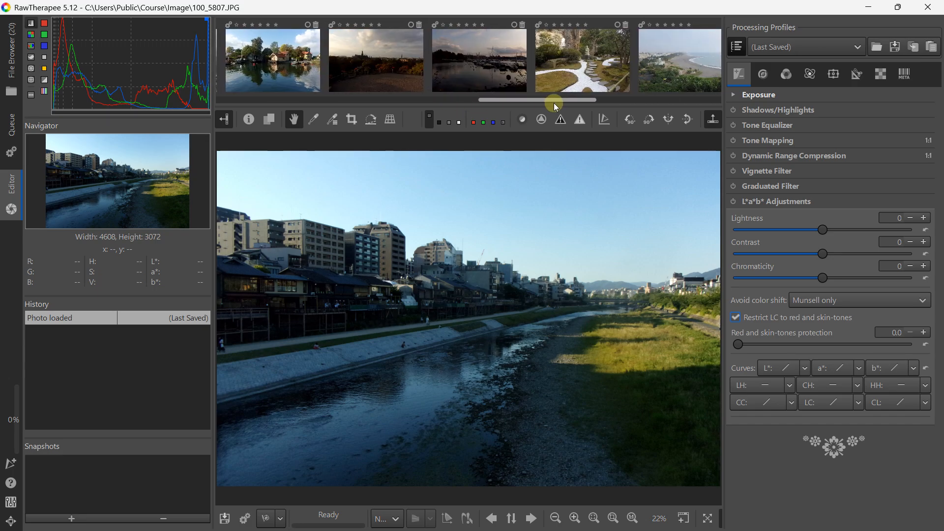
left_click(393, 82)
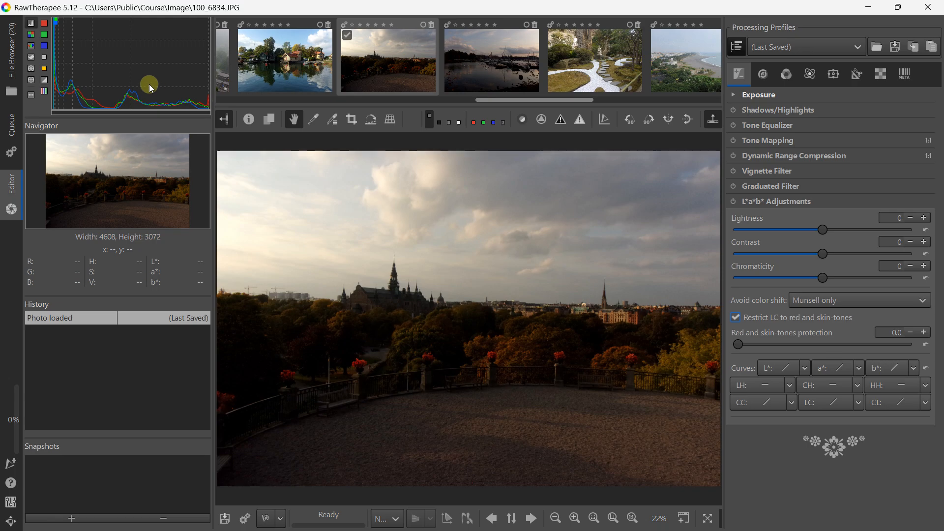
Step: In the file browser, select four photos together: the city river, the dark terrace, the dark harbour and the red bridge by the waterfall
left_click(12, 74)
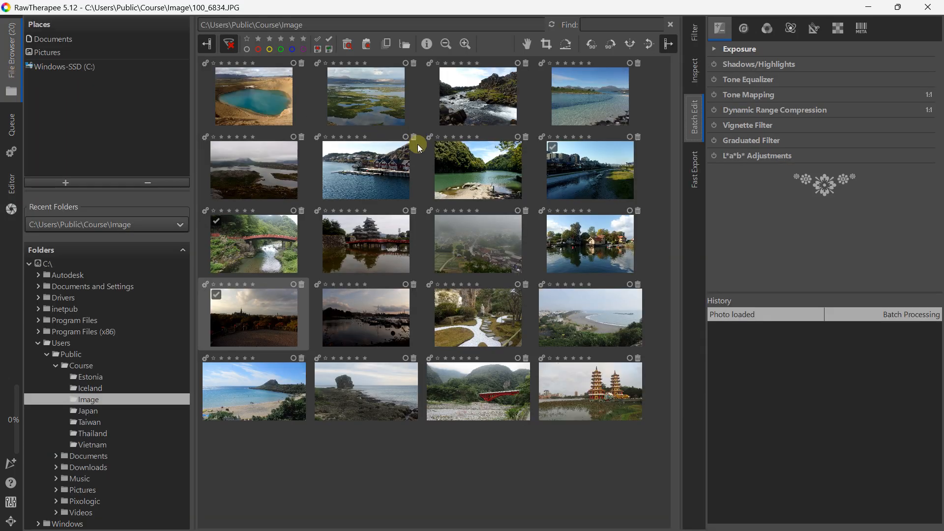
left_click(592, 170)
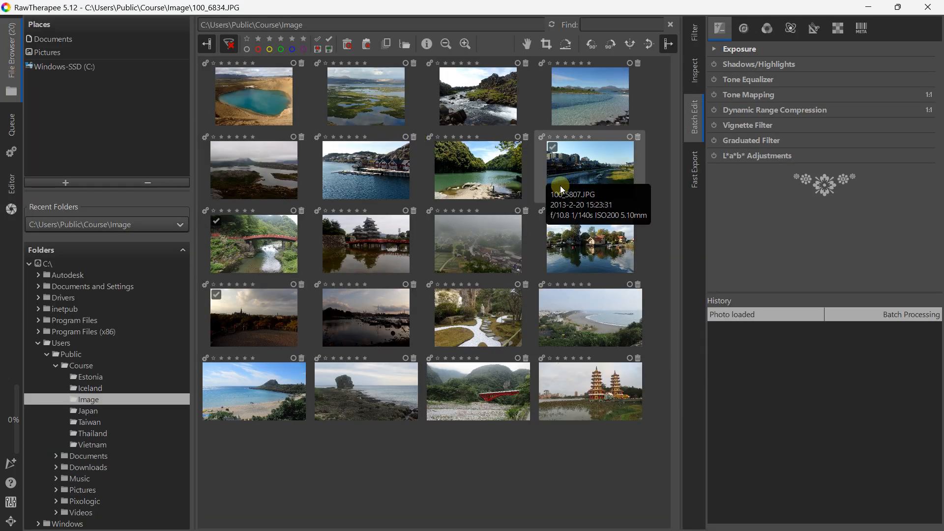
left_click(273, 320, "ctrl")
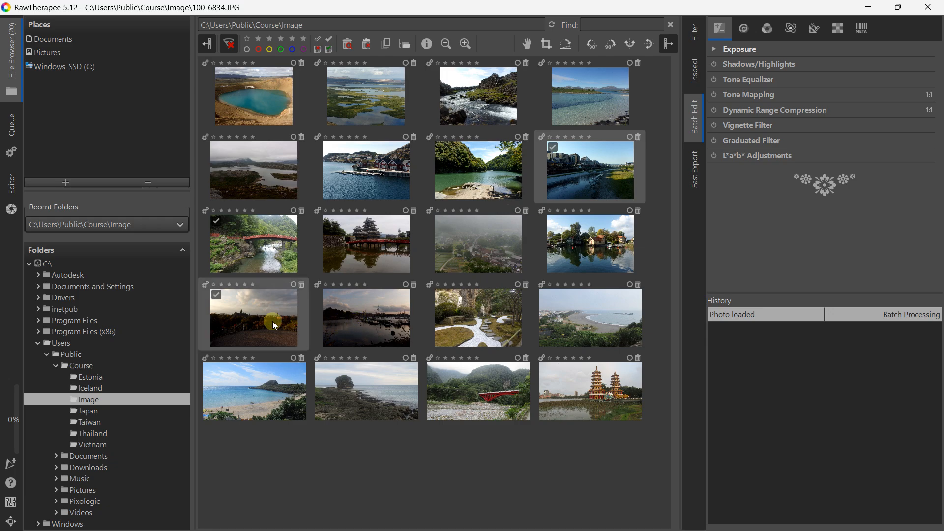
left_click(369, 323, "ctrl")
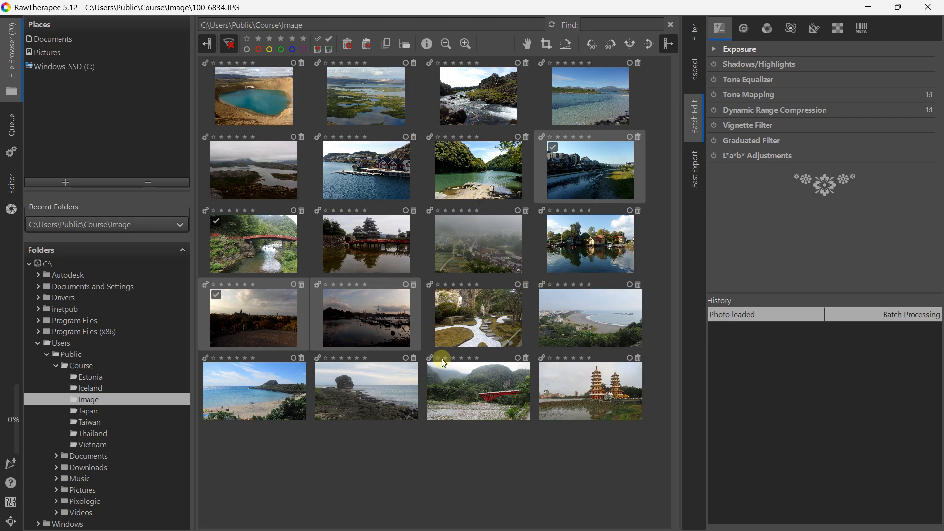
left_click(268, 247, "ctrl")
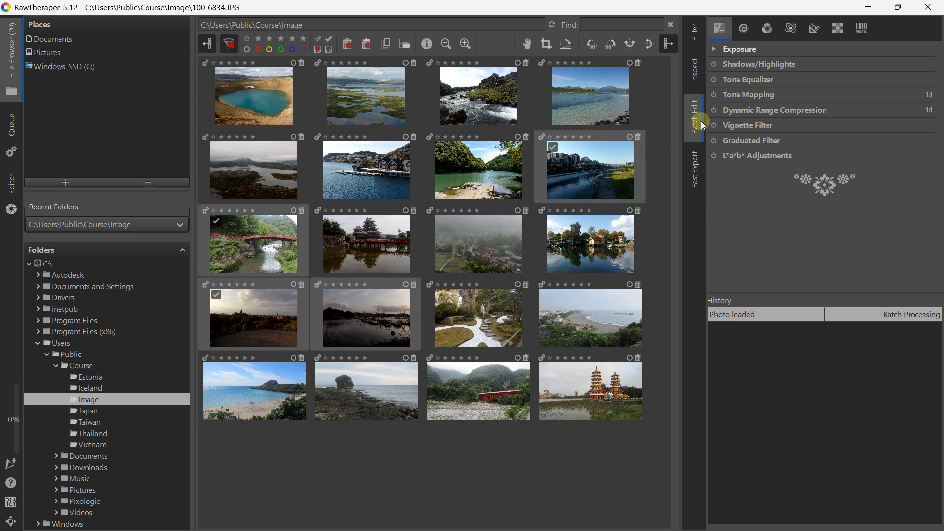
Step: Enable Shadows/Highlights for the four selected photos, with Highlights 30 and Shadows 42
left_click(715, 63)
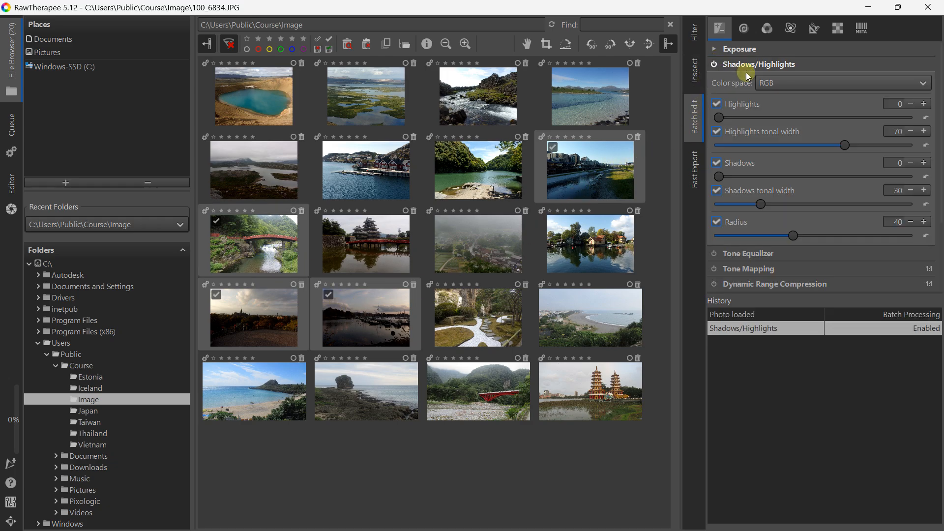
left_click_drag(749, 118, 777, 116)
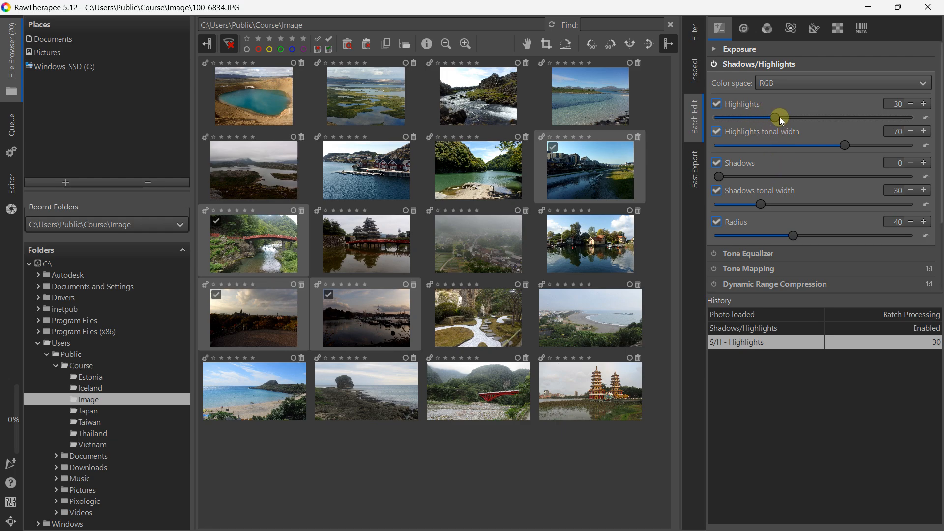
left_click_drag(771, 174, 796, 175)
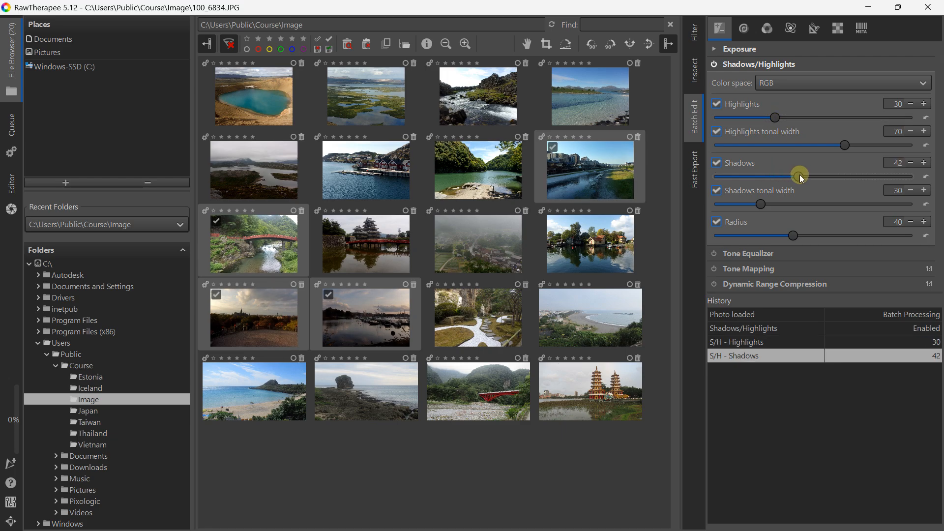
Step: View the dark terrace and dark harbour photos in the editor, toggling Shadows/Highlights off and on for each to compare the effect
double_click(253, 312)
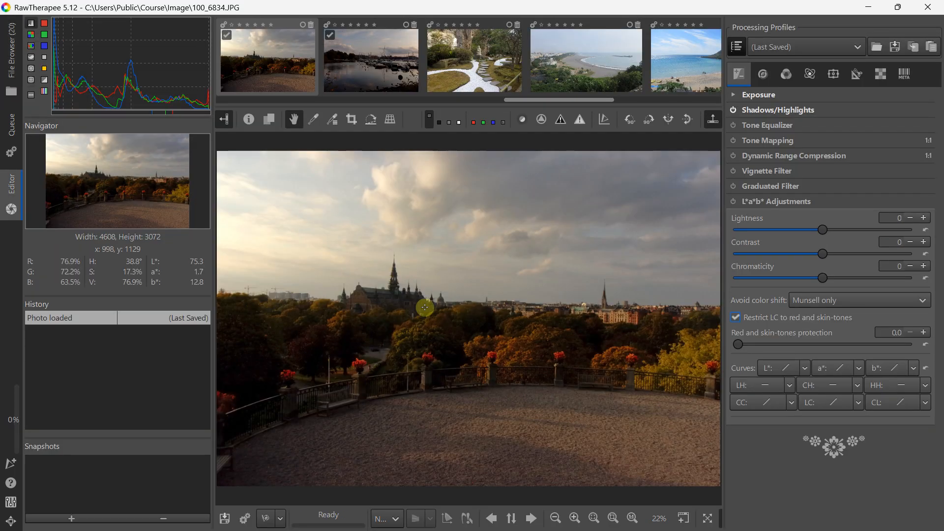
left_click(734, 111)
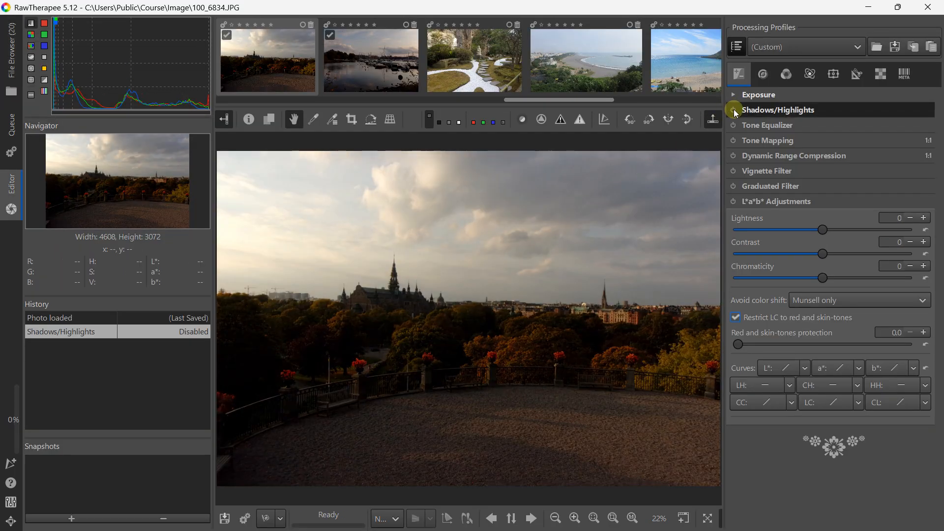
left_click(735, 112)
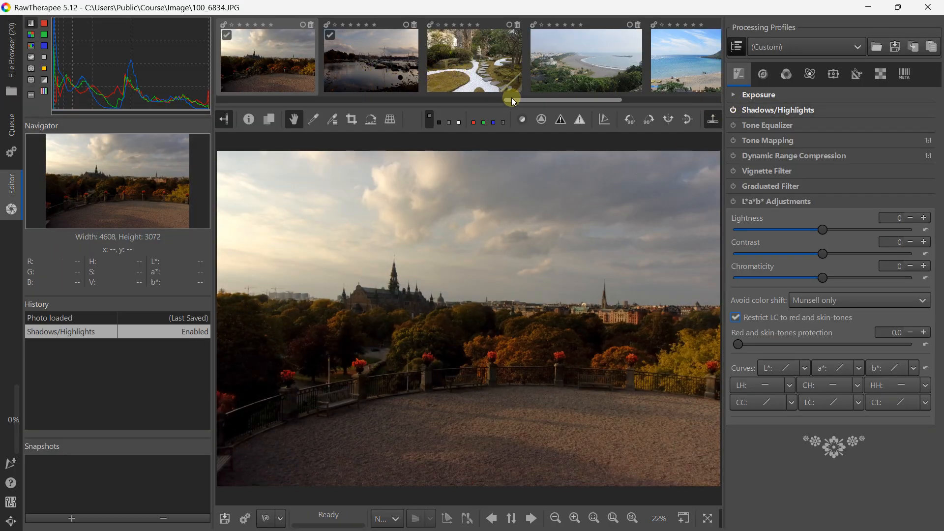
double_click(396, 76)
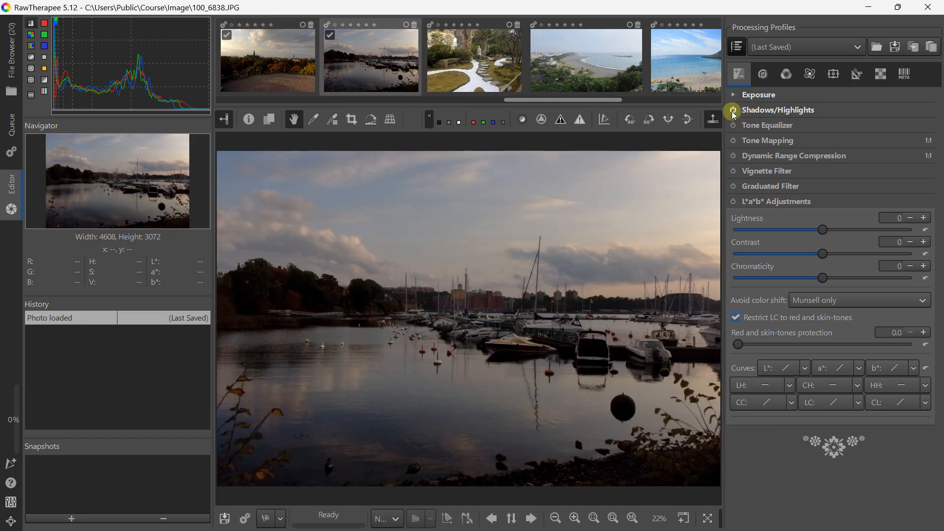
left_click(734, 111)
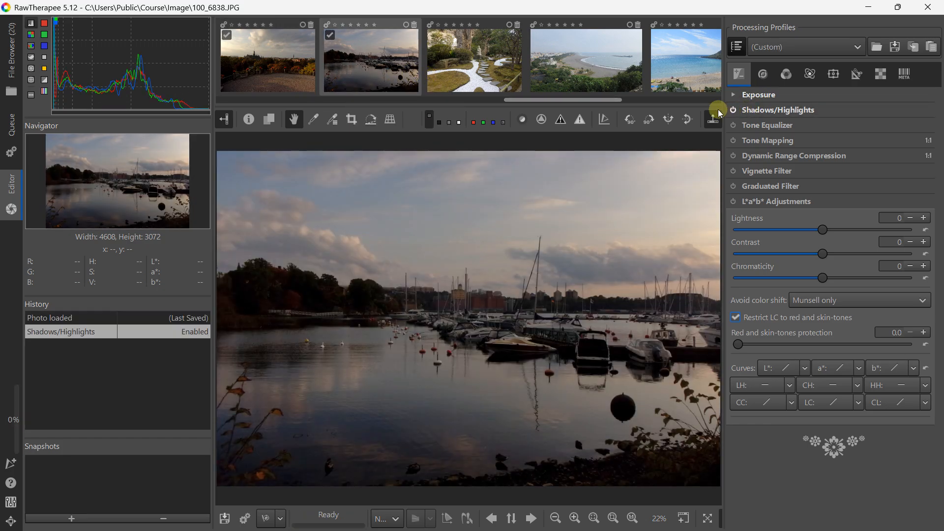
Step: View the red bridge photo in the editor and toggle Shadows/Highlights off and on to compare the effect
scroll(532, 101, "left", 1)
left_click_drag(532, 101, 414, 93)
double_click(415, 93)
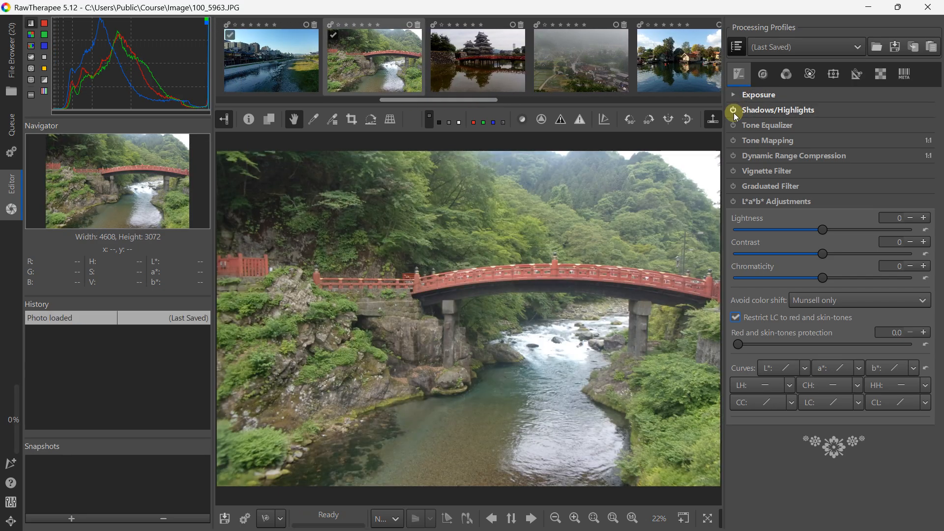
left_click(735, 113)
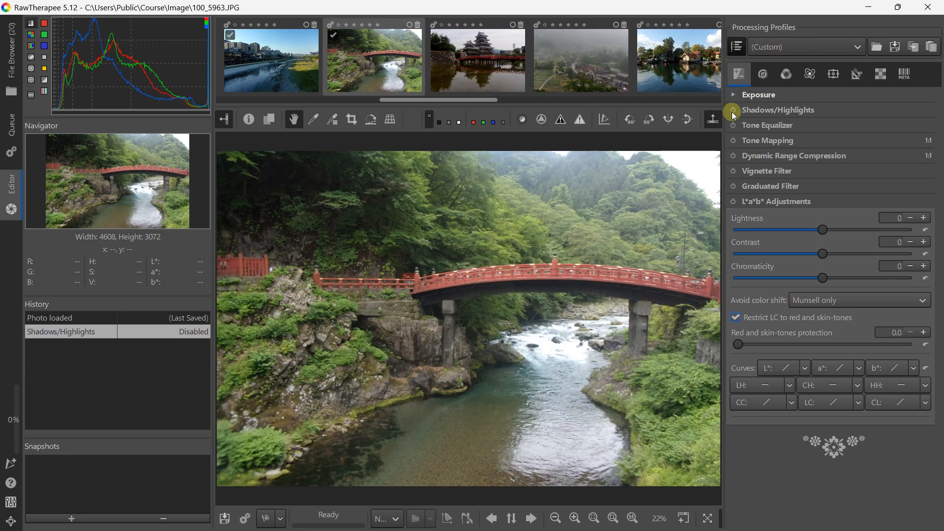
Step: View the city river photo, compare it with Shadows/Highlights off and on, and inspect that tool's applied settings
left_click_drag(468, 98, 453, 98)
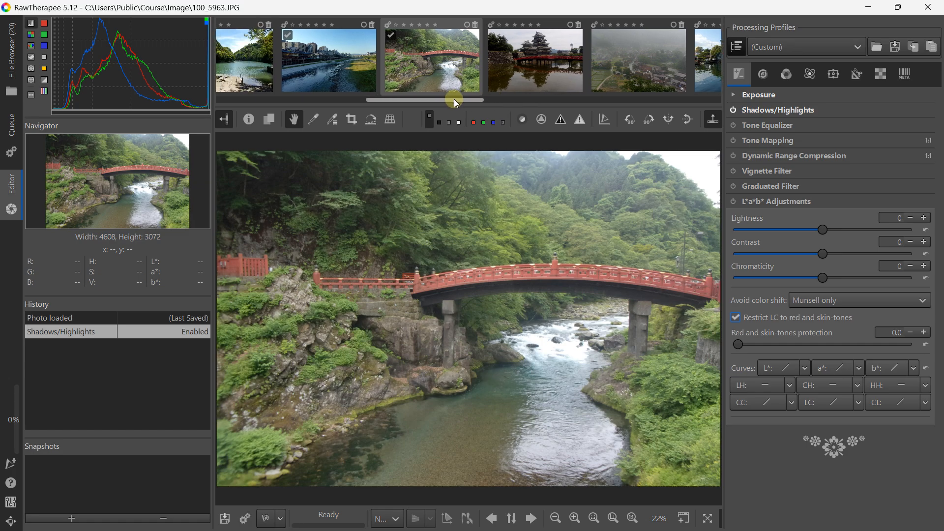
key("shift+F4")
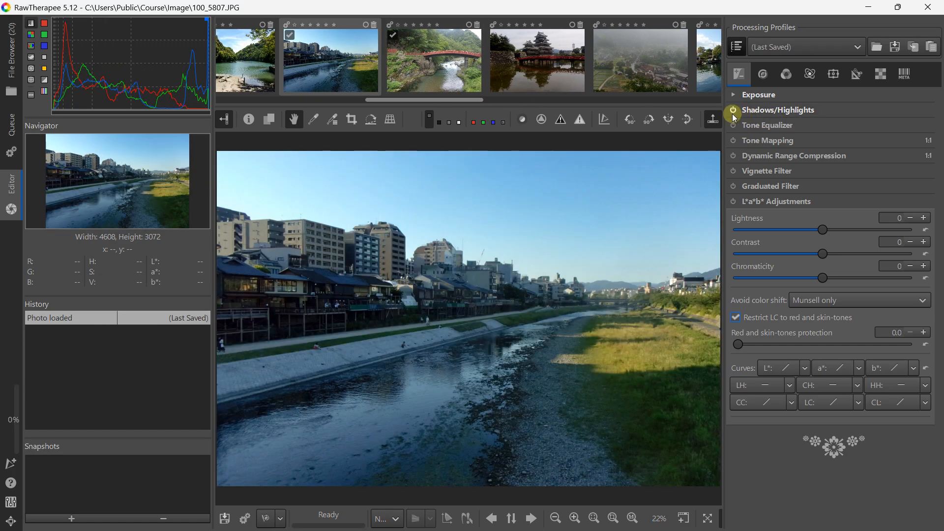
left_click(733, 110)
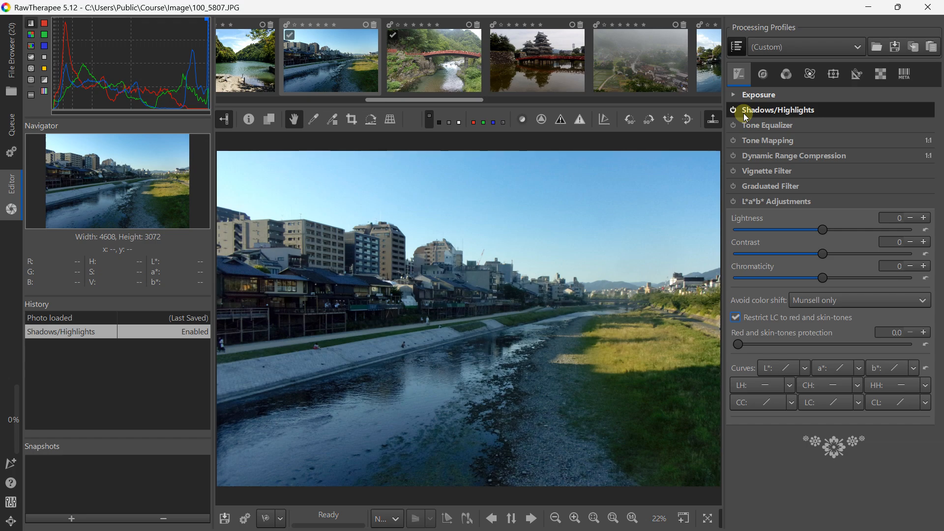
left_click(783, 111)
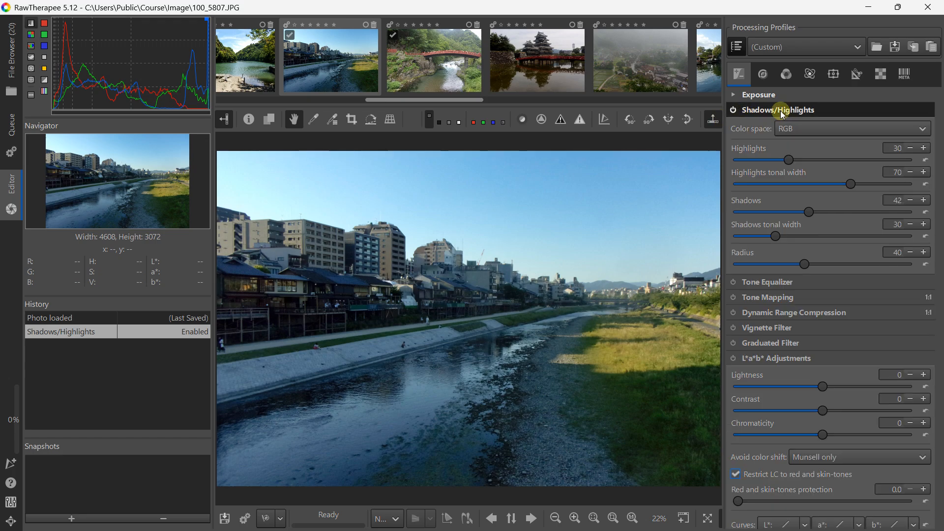
left_click(748, 110)
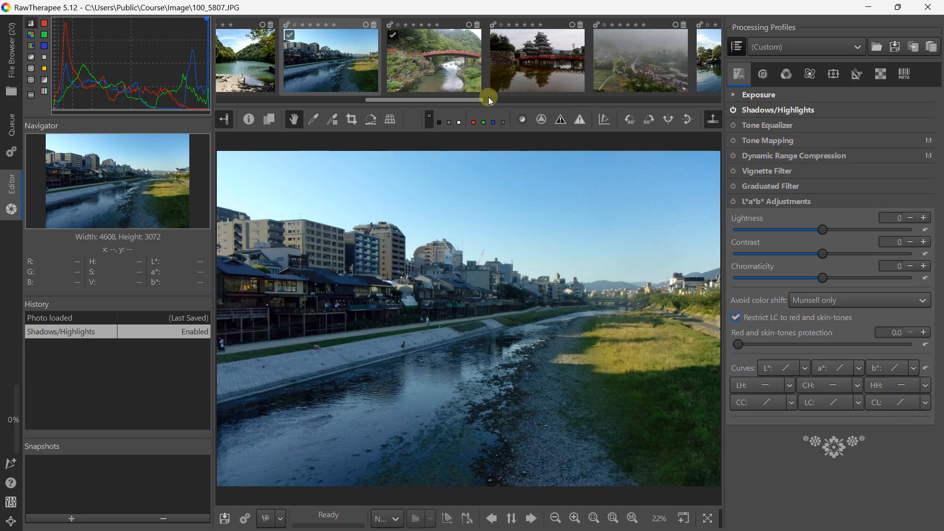
Step: Open the photo of the houses by the lake from the file browser and set its Exposure Saturation to 52
left_click(11, 64)
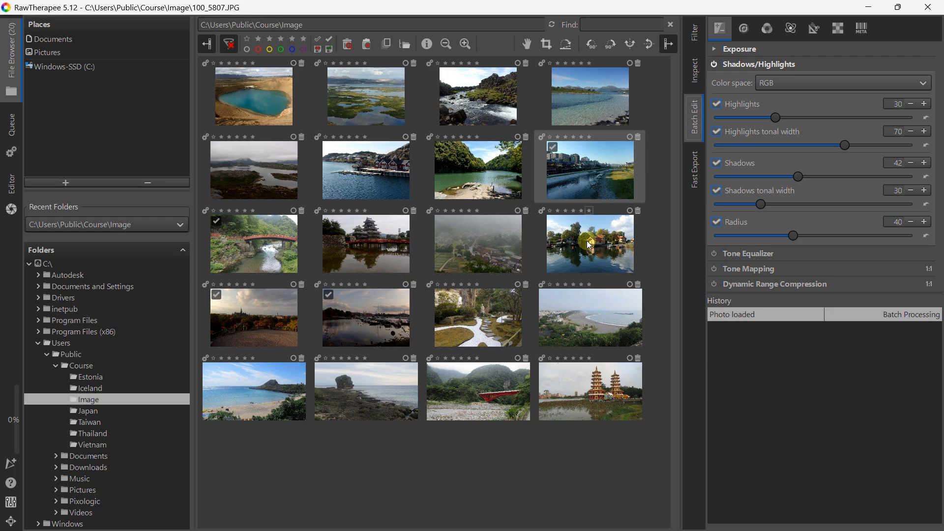
double_click(616, 243)
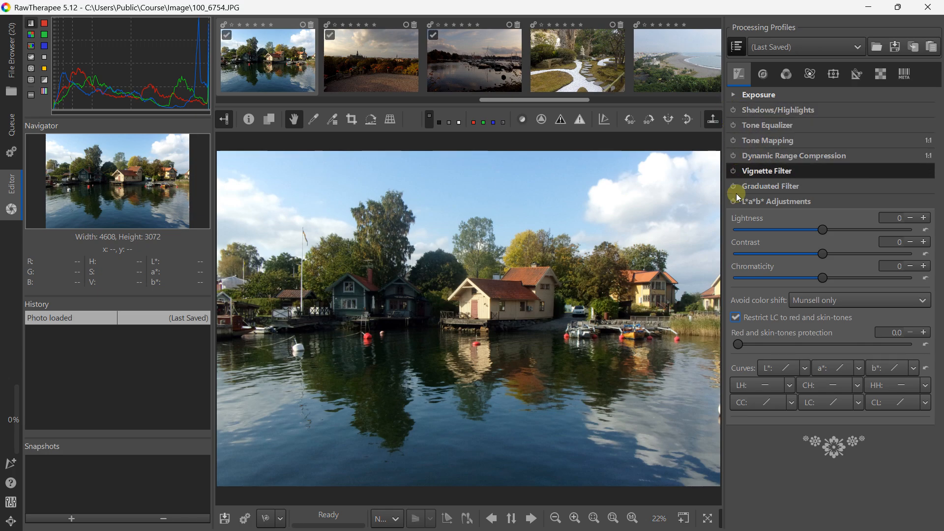
left_click(775, 202)
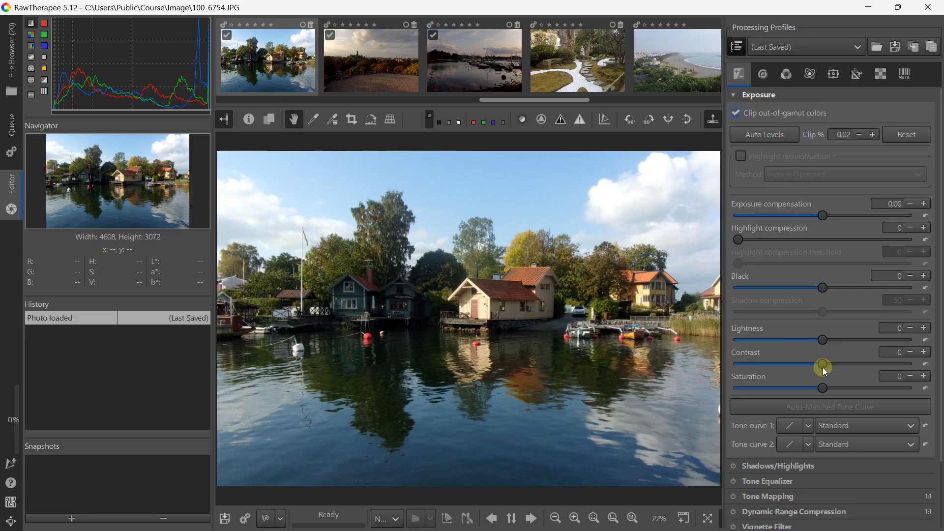
left_click_drag(824, 388, 878, 389)
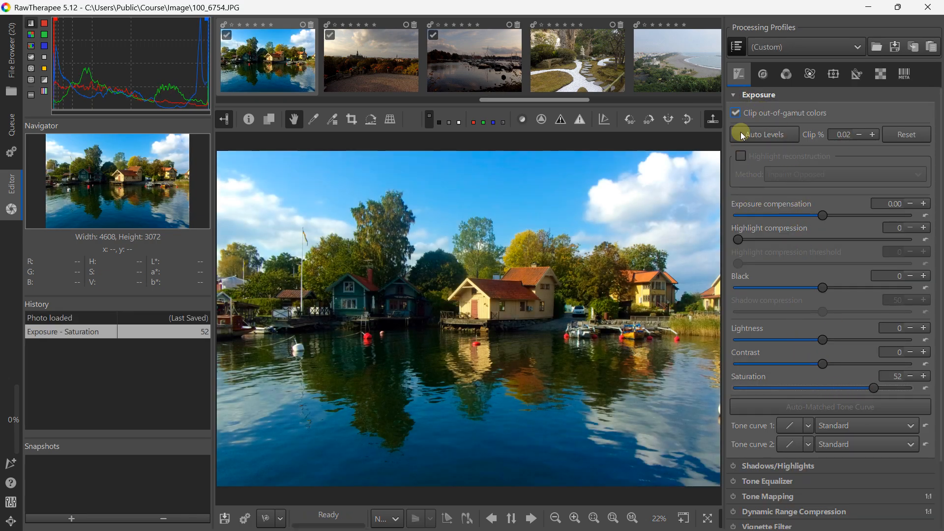
left_click(749, 95)
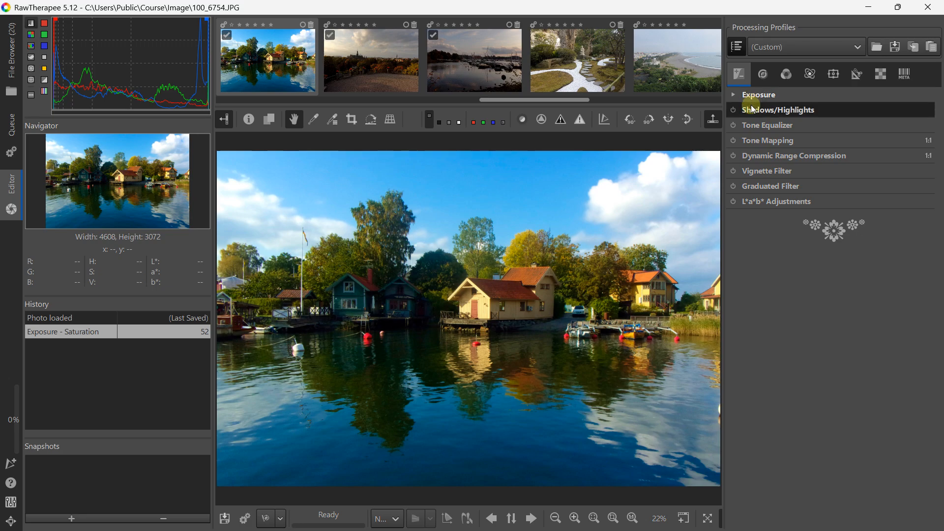
Step: Enable L*a*b* Adjustments for the lakeside houses photo and increase its Chromaticity
left_click(761, 203)
left_click(735, 201)
left_click_drag(822, 278, 855, 284)
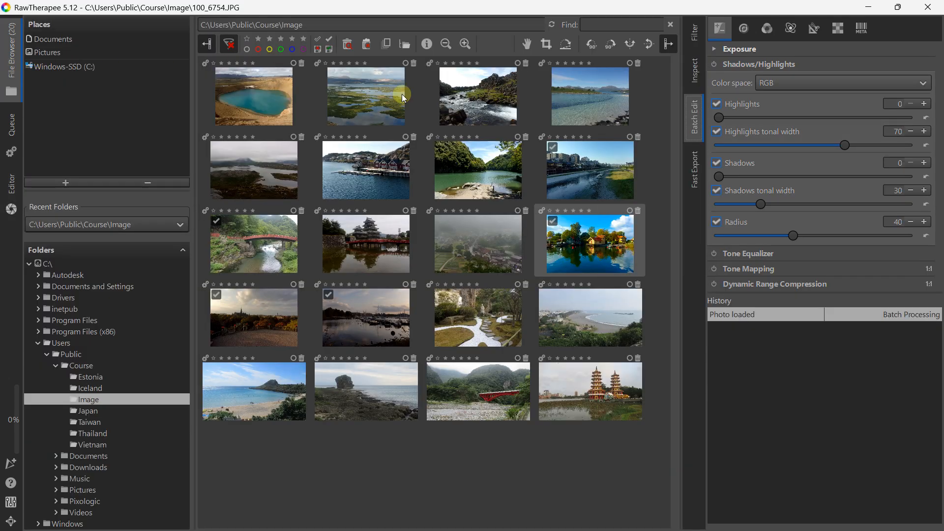
Step: Return to the file browser and copy the processing profile of the lakeside houses photo
left_click(11, 50)
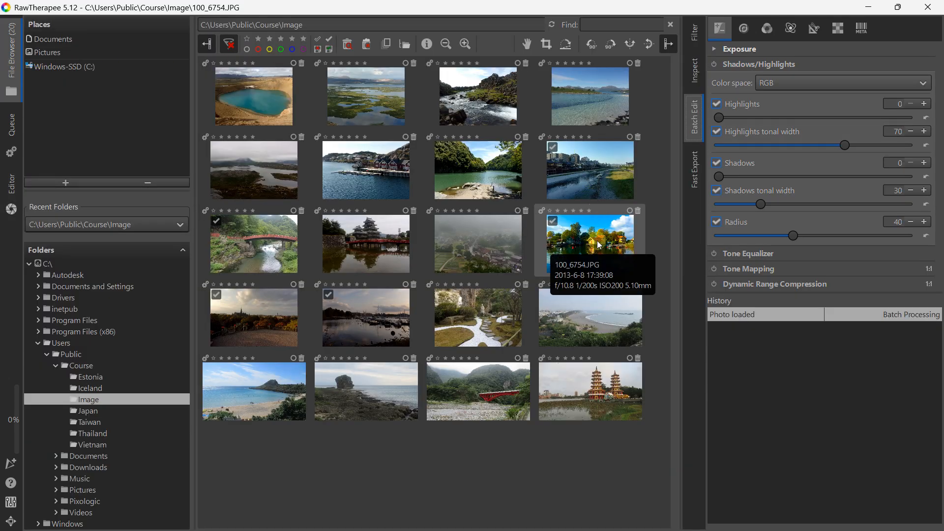
right_click(599, 244)
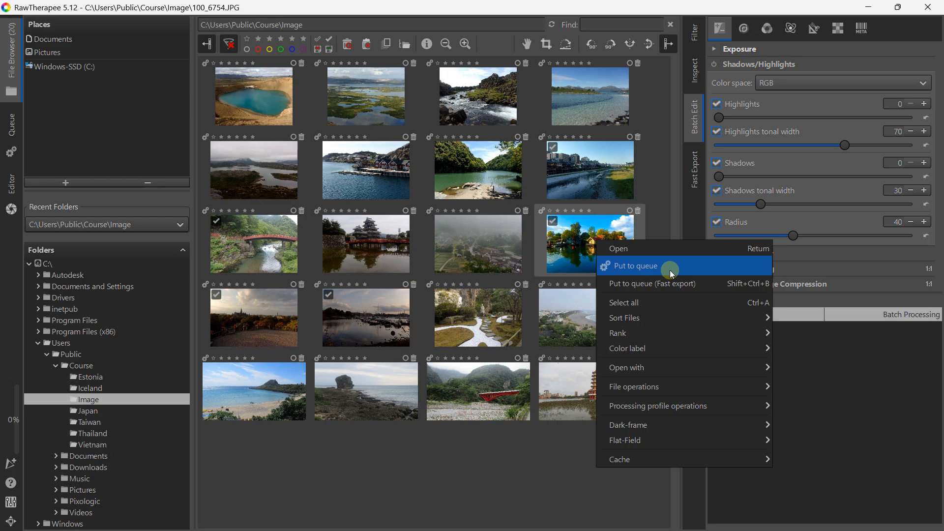
mouse_move(647, 386)
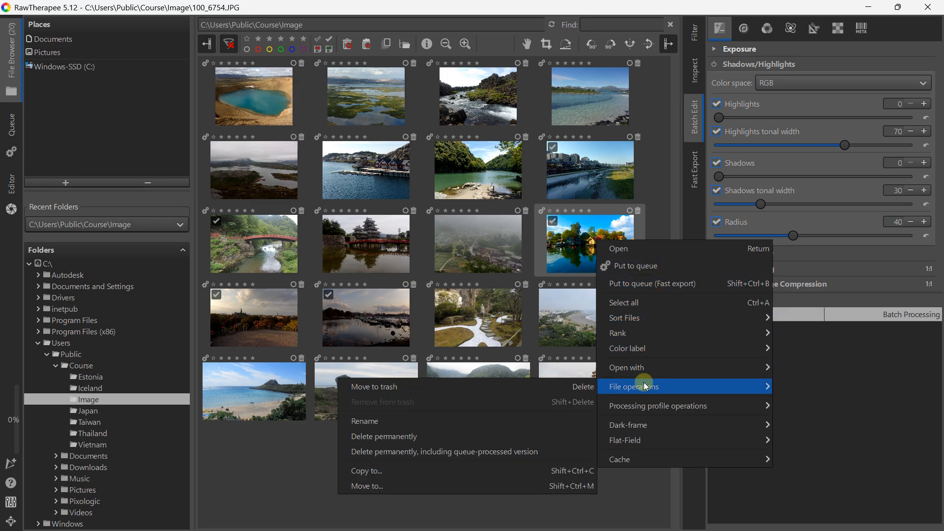
mouse_move(654, 405)
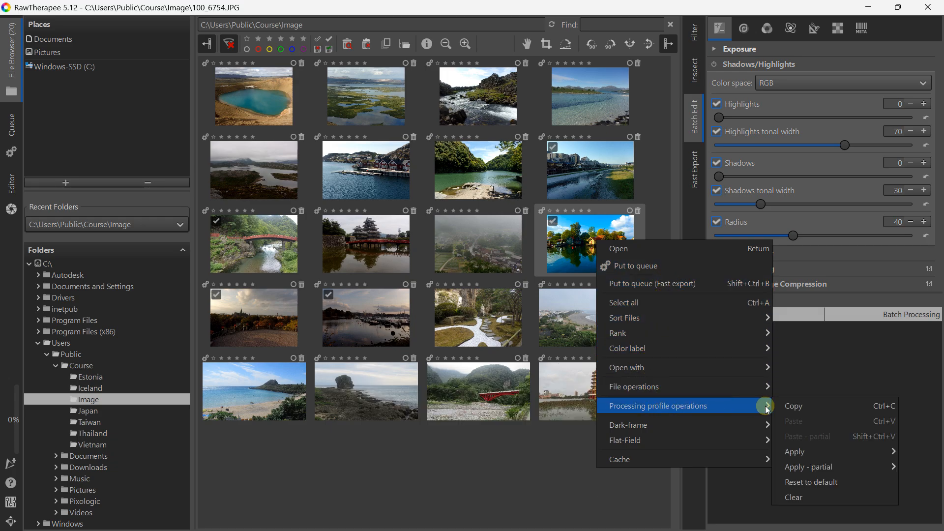
left_click(803, 408)
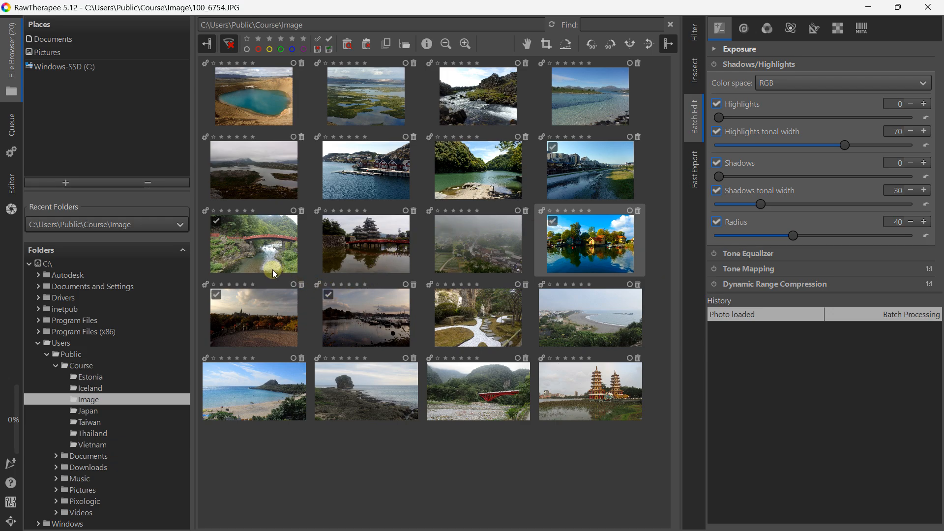
Step: Select four photos together: the sandy beach, the harbour village, the green river and the castle with the red bridge
left_click(272, 385)
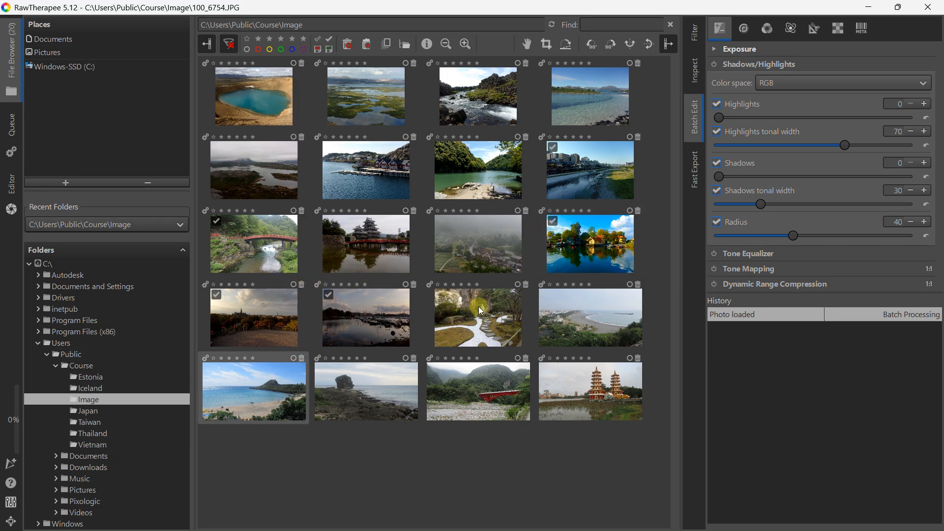
left_click(367, 183, "ctrl")
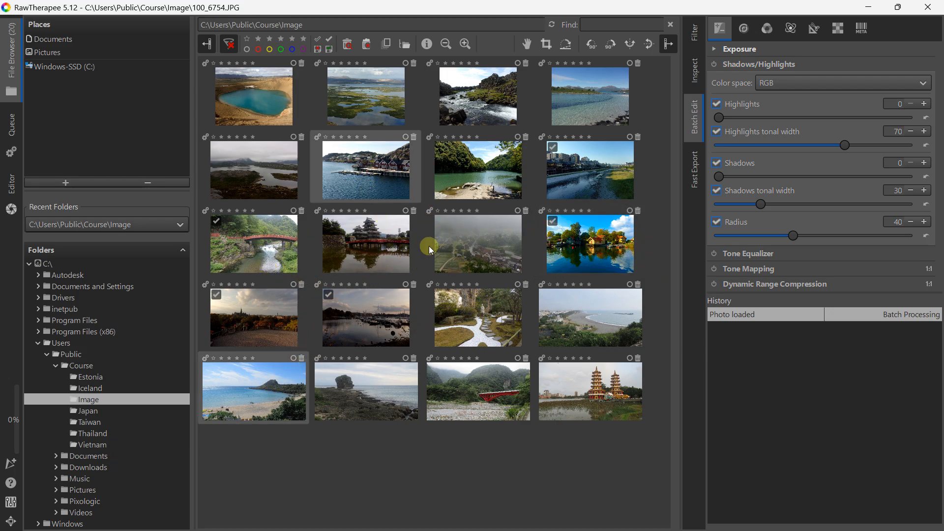
left_click(481, 173, "ctrl")
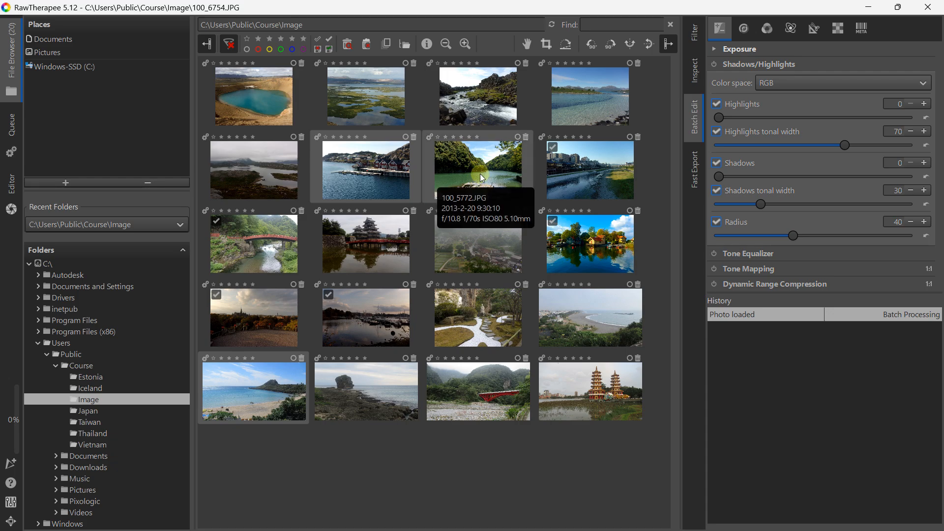
left_click(373, 247, "ctrl")
Step: Paste the copied processing profile onto the four selected photos, then clear the selection
right_click(374, 247)
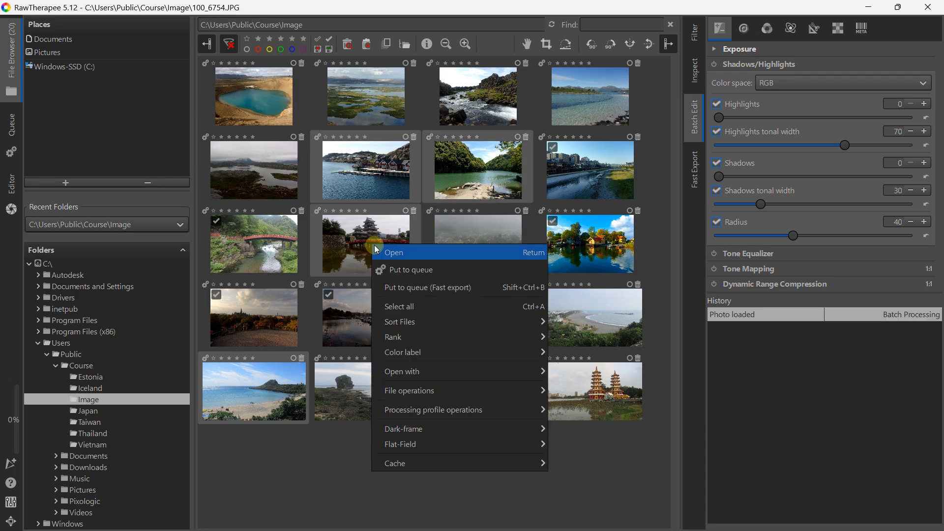
mouse_move(427, 393)
mouse_move(433, 409)
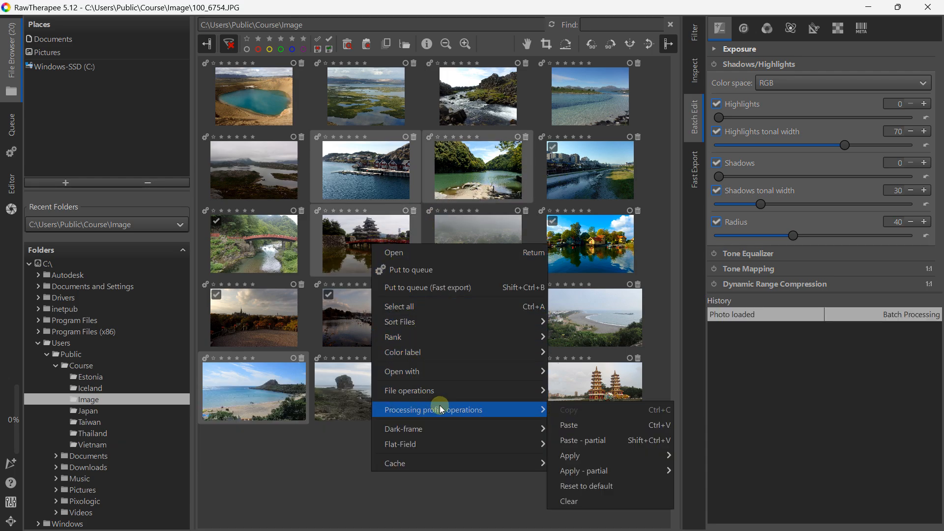
left_click(580, 429)
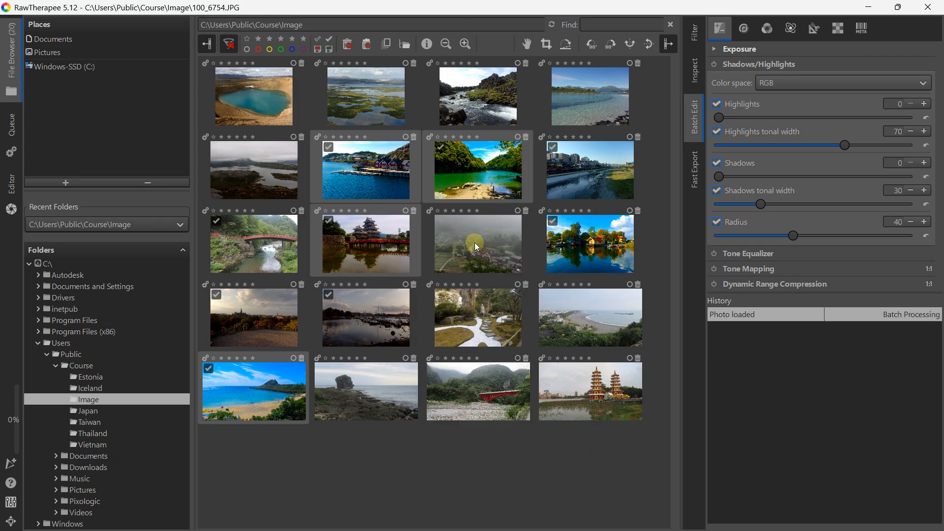
left_click(397, 173)
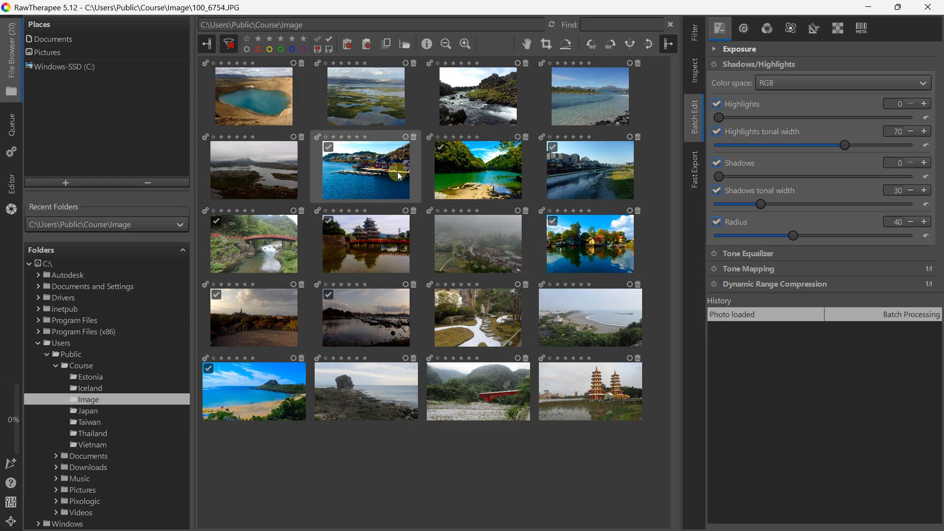
left_click(255, 392)
left_click(363, 474)
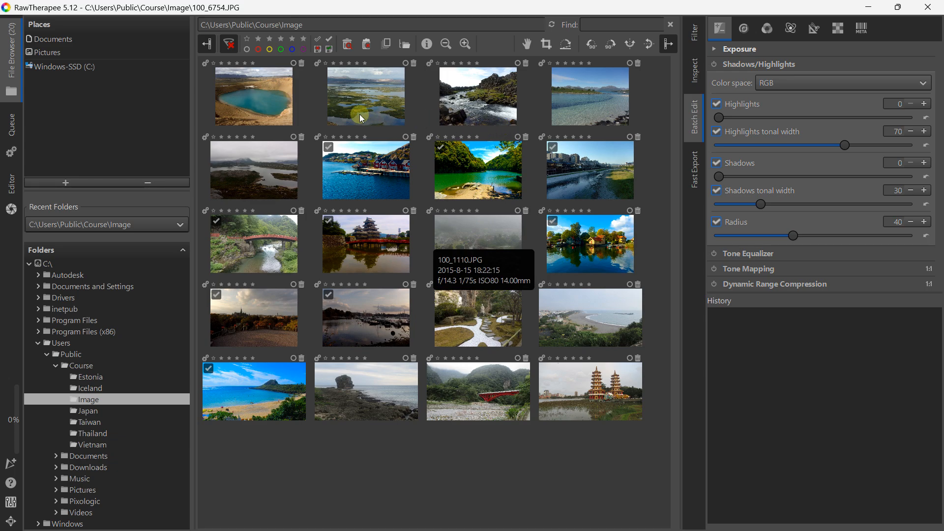
Step: Select every photo from the first to the last, clear their processing profiles and deselect them
left_click(276, 93)
left_click(570, 387, "shift")
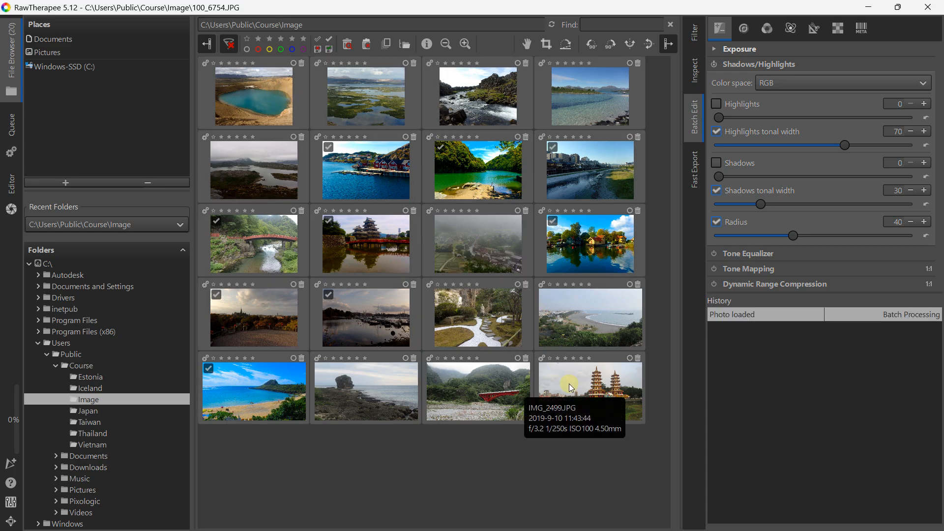
right_click(570, 388)
mouse_move(630, 310)
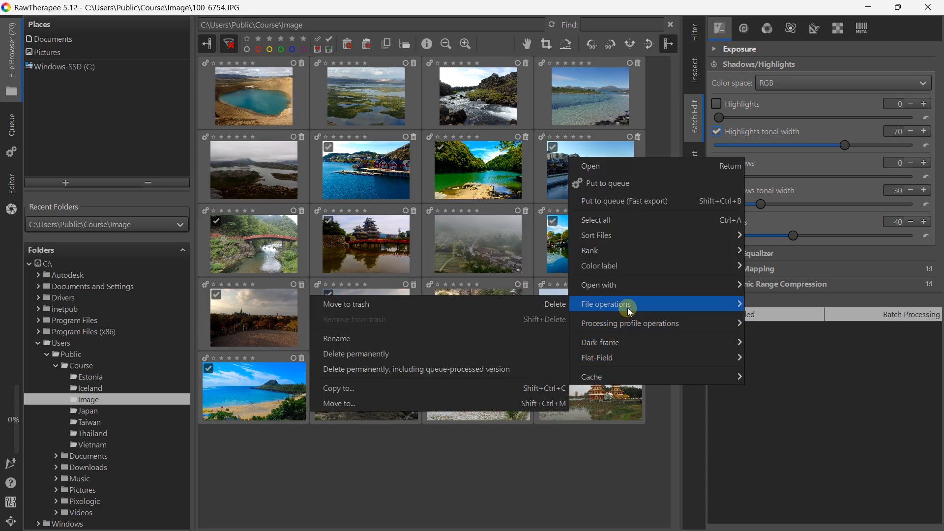
mouse_move(628, 328)
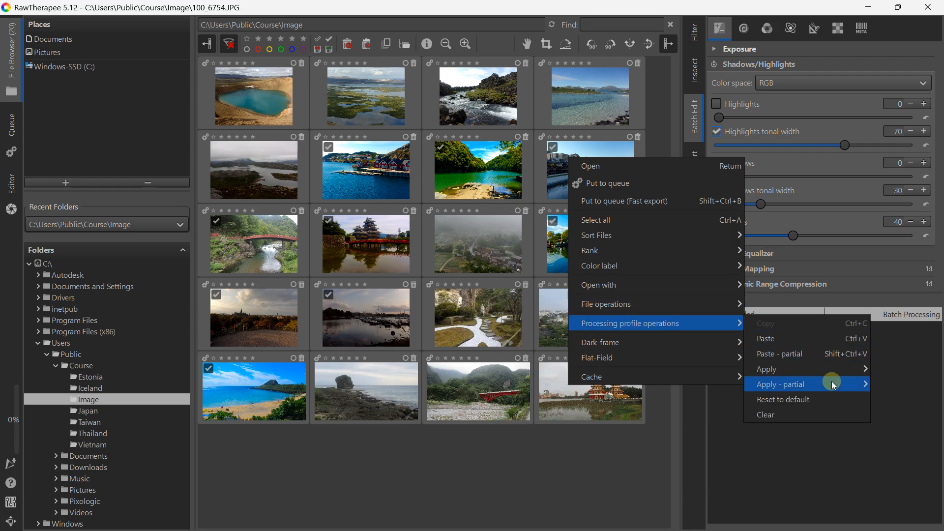
left_click(813, 416)
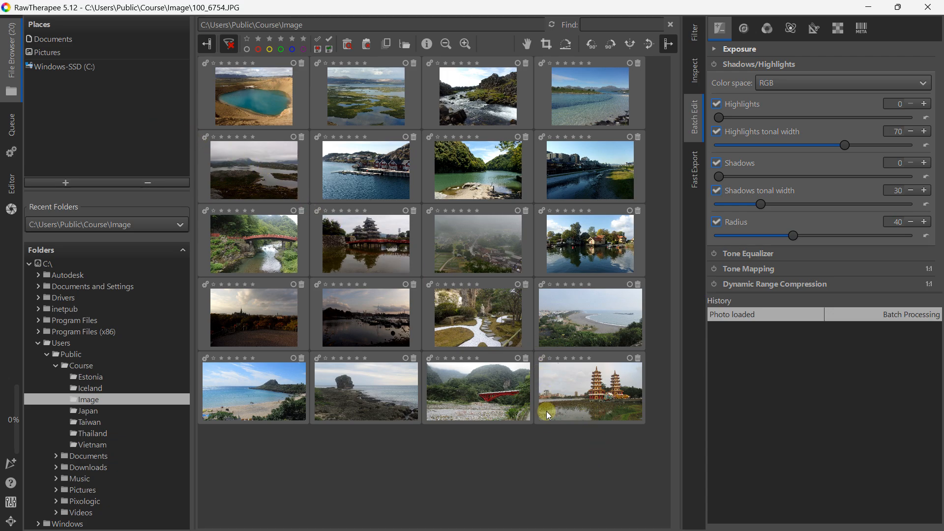
left_click(548, 444)
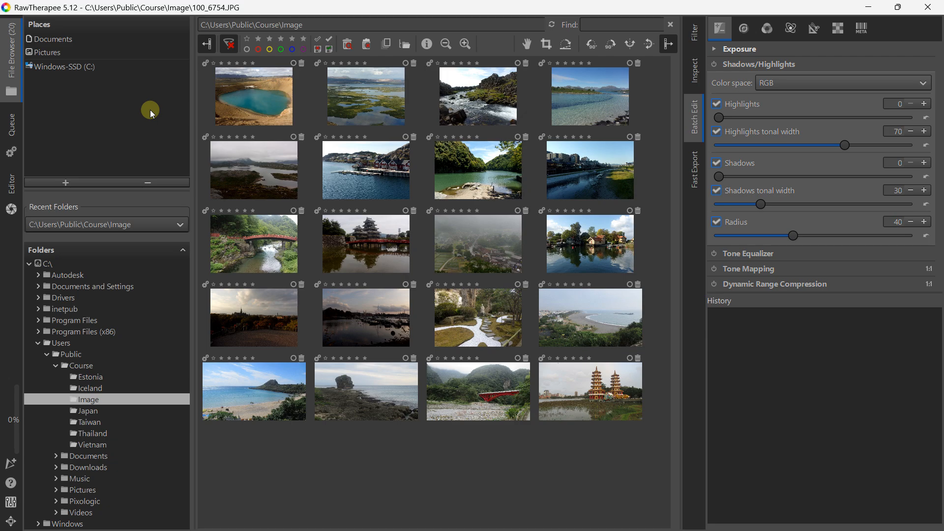
left_click(743, 64)
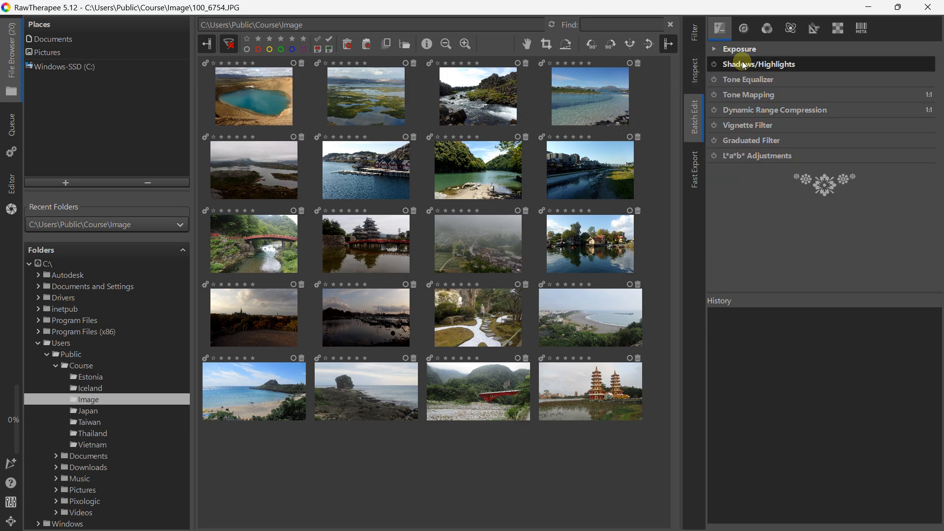